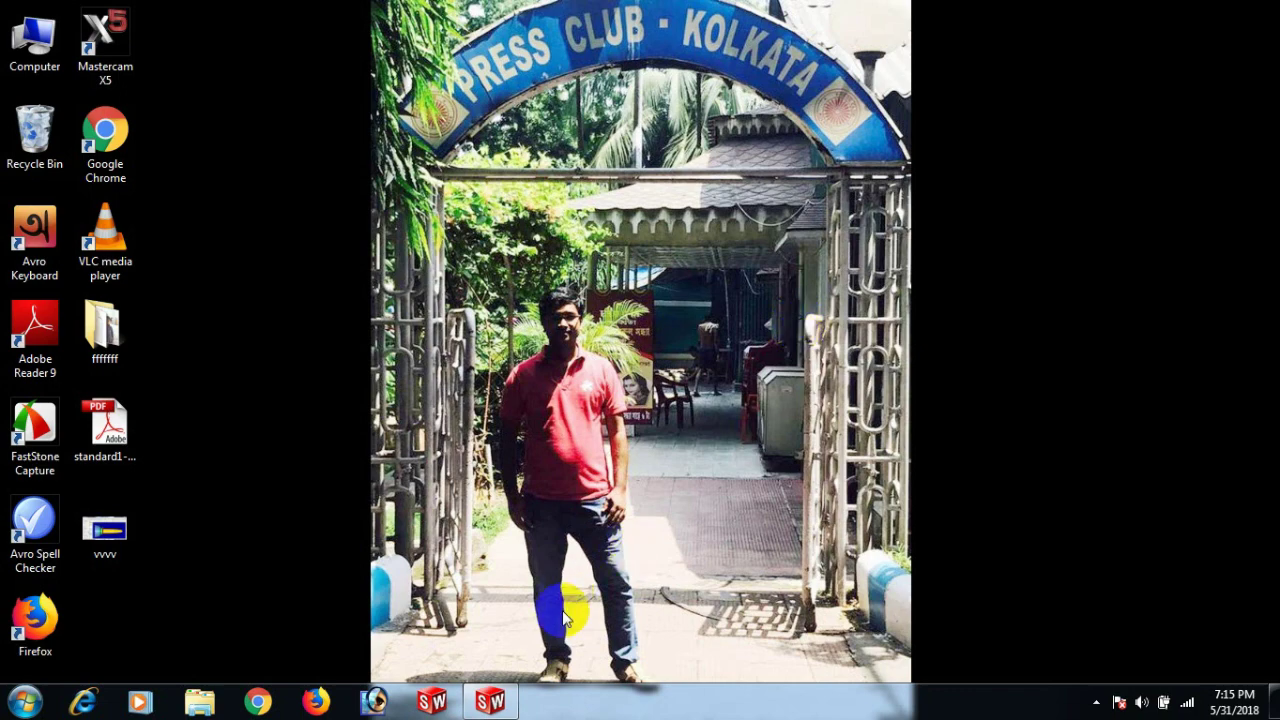
Create a new blank part document (Part2) using File > New > Part.
click(502, 705)
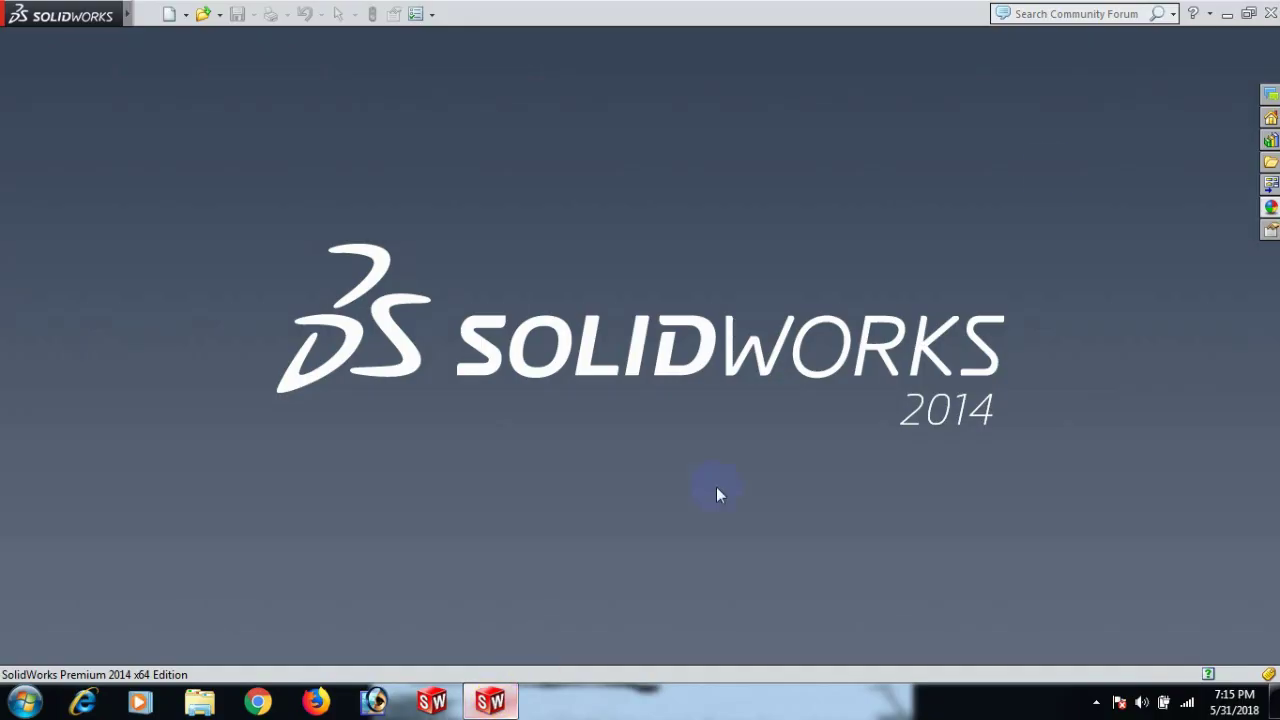
click(150, 14)
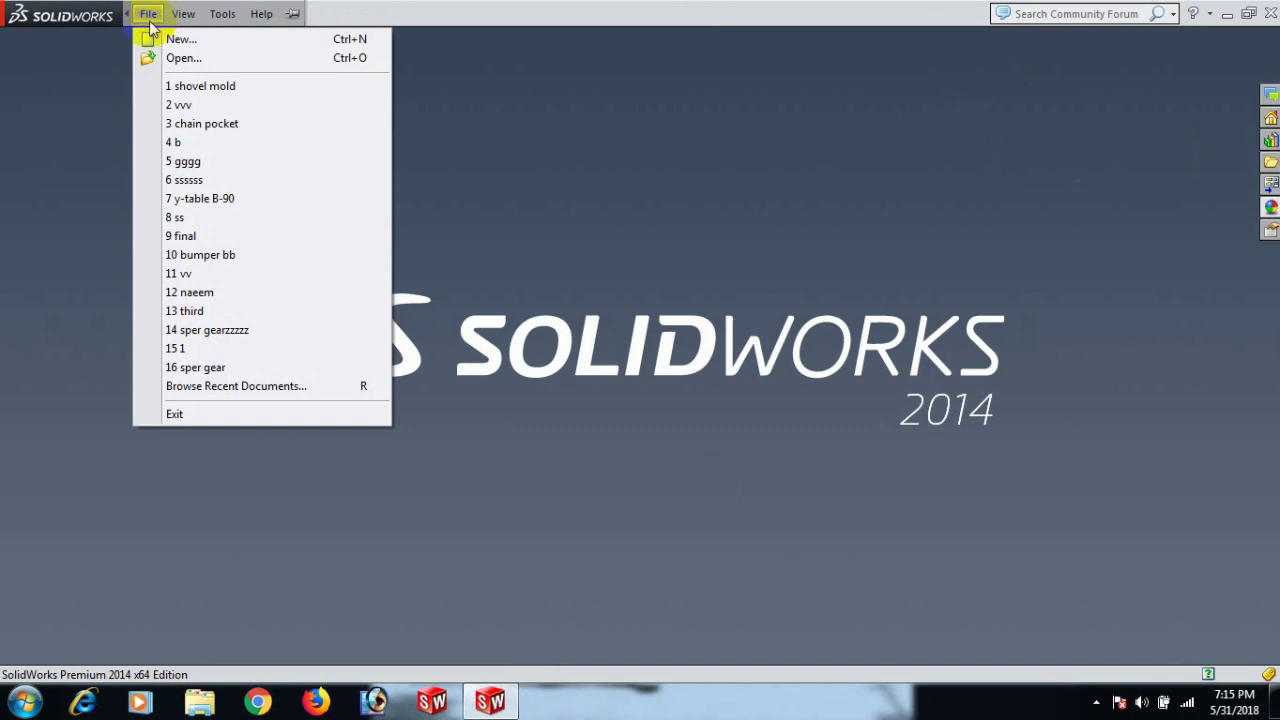
click(175, 40)
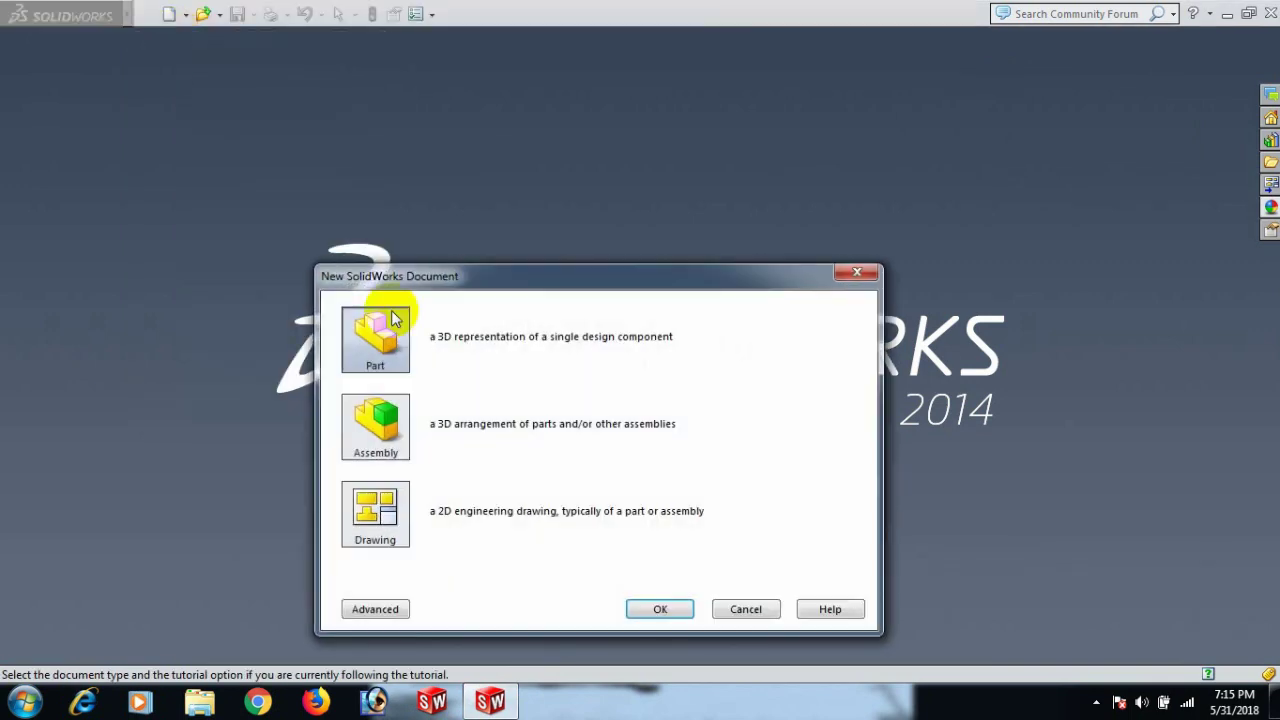
click(665, 609)
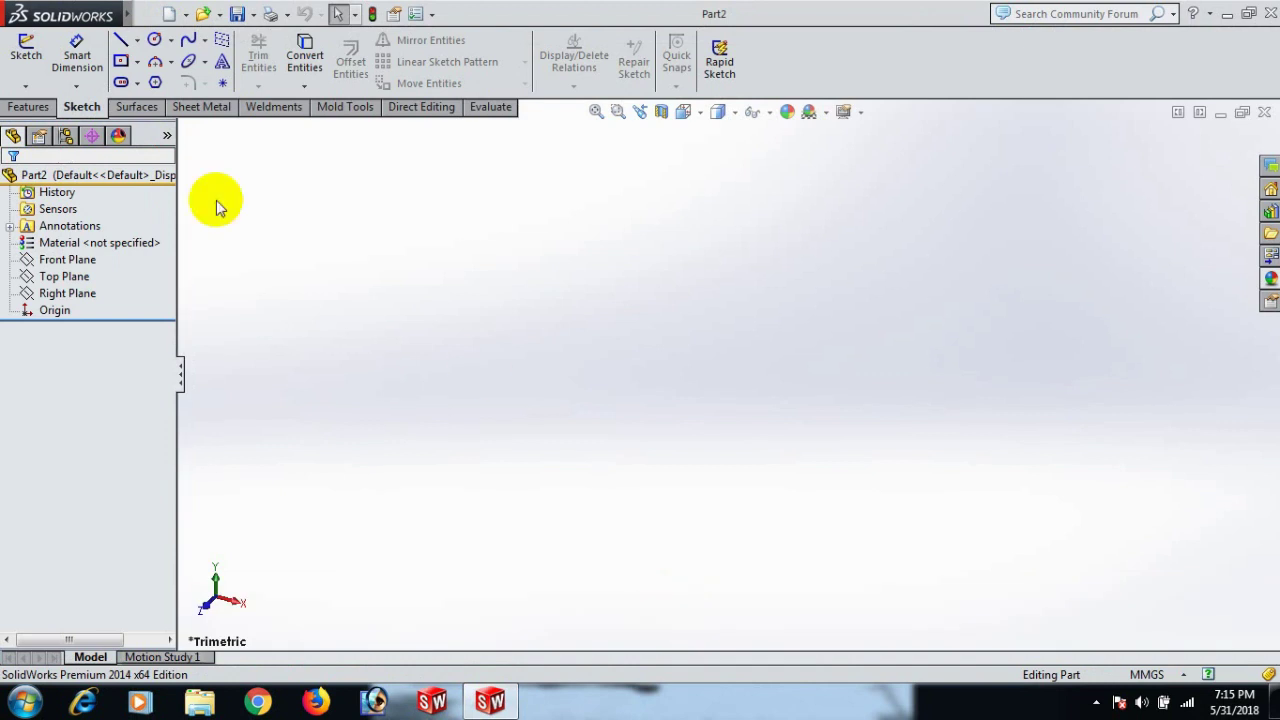
Start a new sketch on the Front Plane.
click(67, 259)
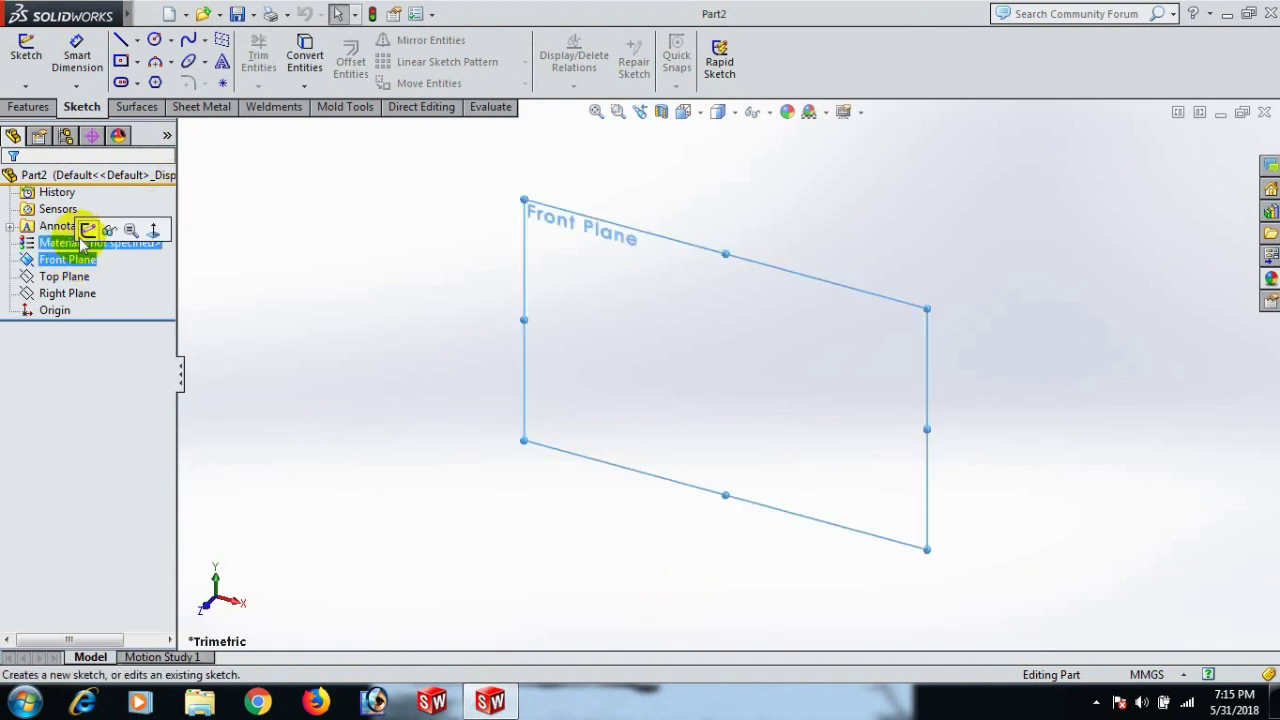
click(87, 230)
scroll(906, 314, up, 3)
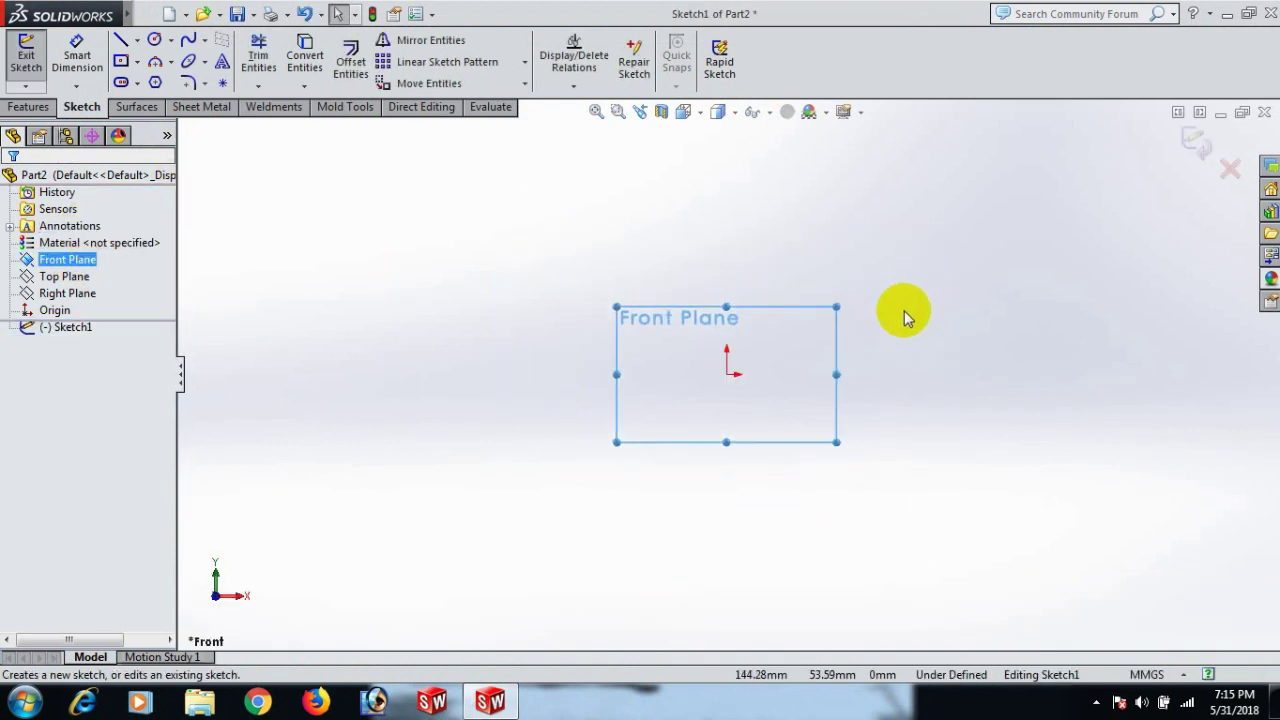
scroll(960, 325, down, 3)
Draw two separate slanted lines, one at the upper right and one at the upper left.
key(l)
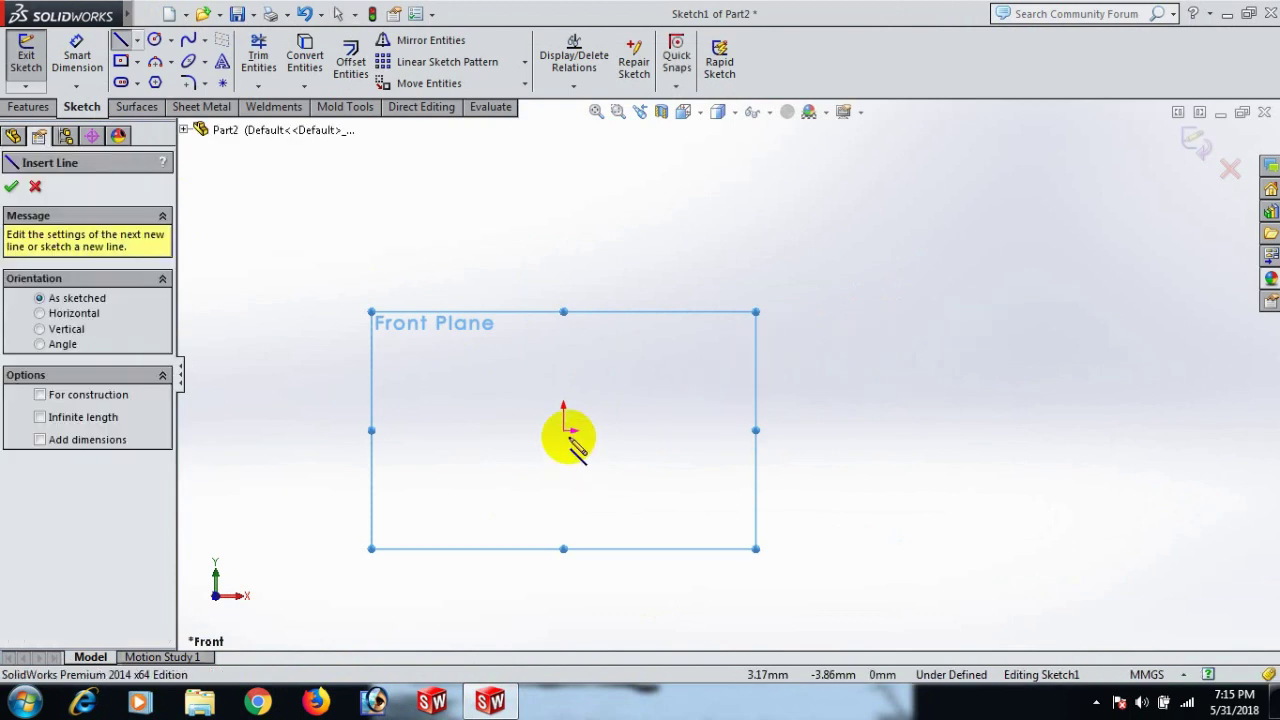
click(941, 210)
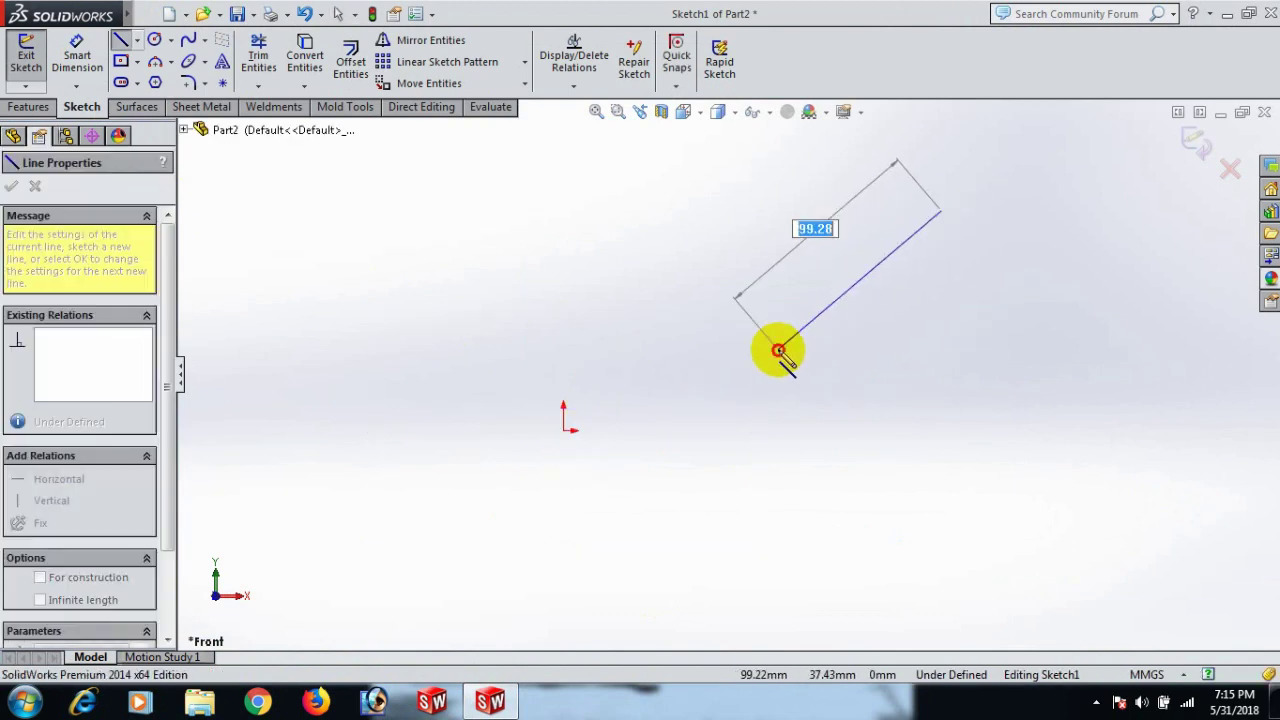
click(778, 350)
right_click(778, 350)
click(894, 149)
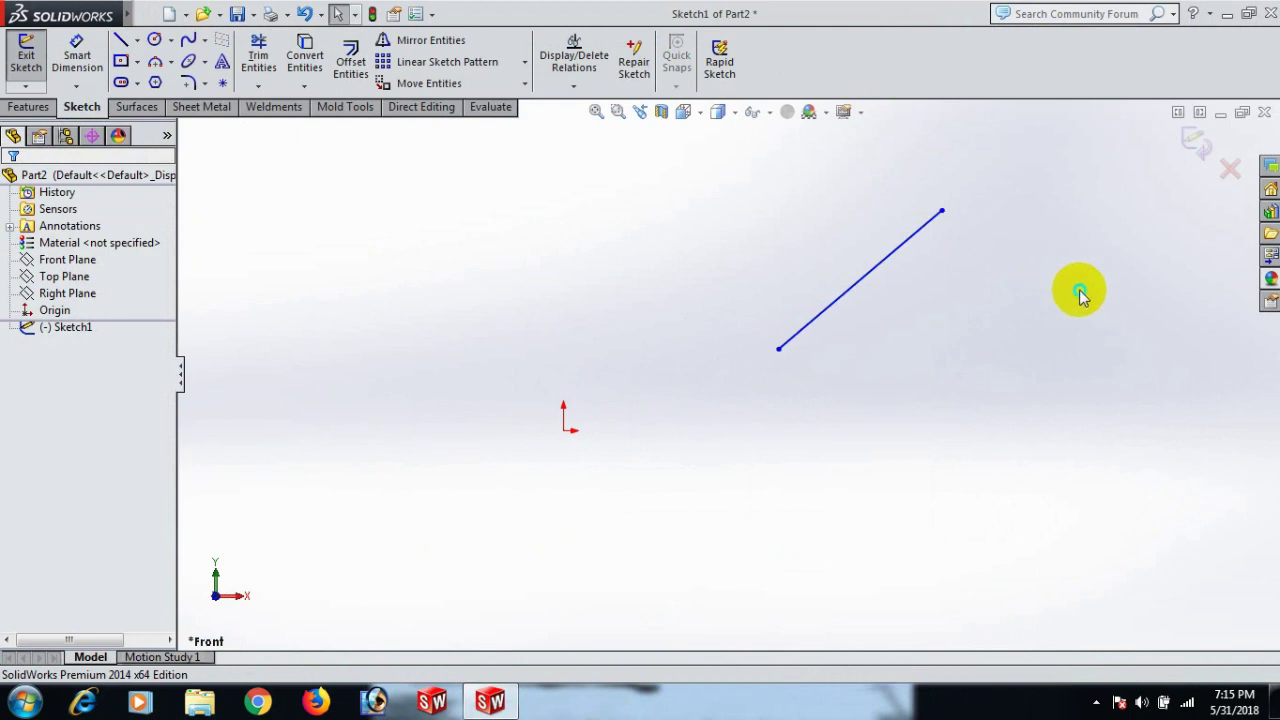
key(l)
click(300, 232)
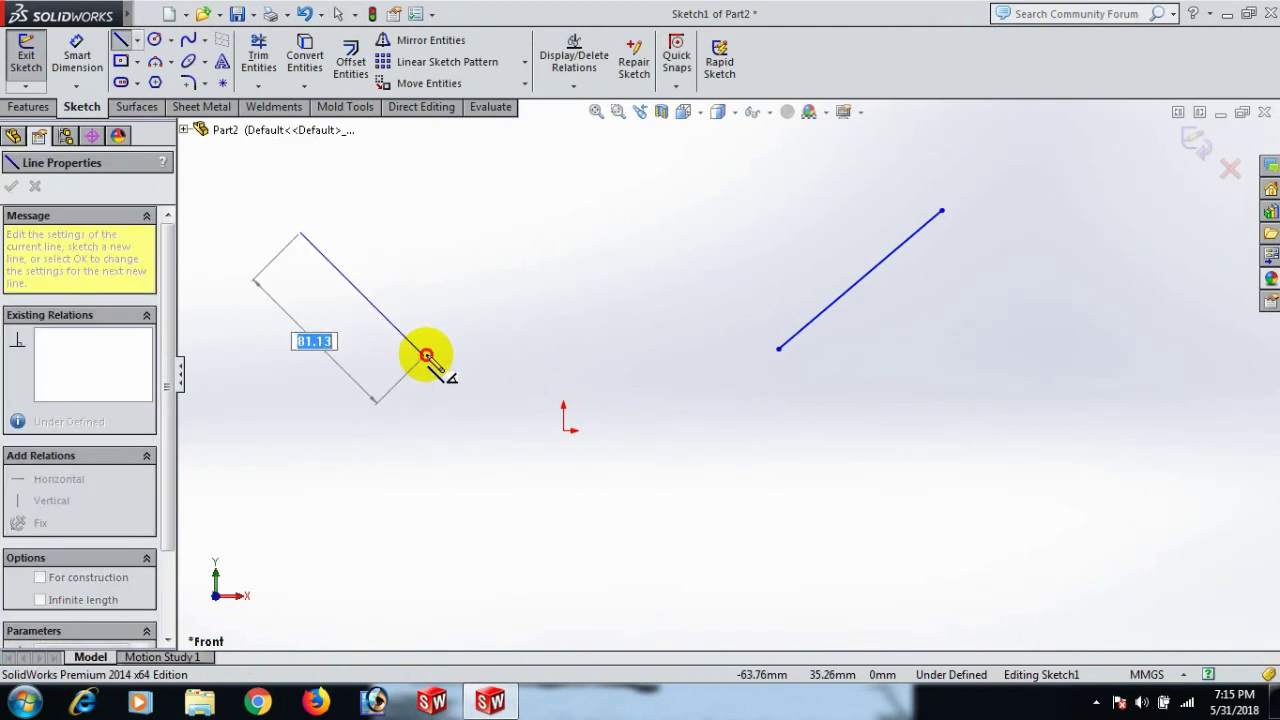
click(425, 355)
right_click(425, 355)
click(491, 152)
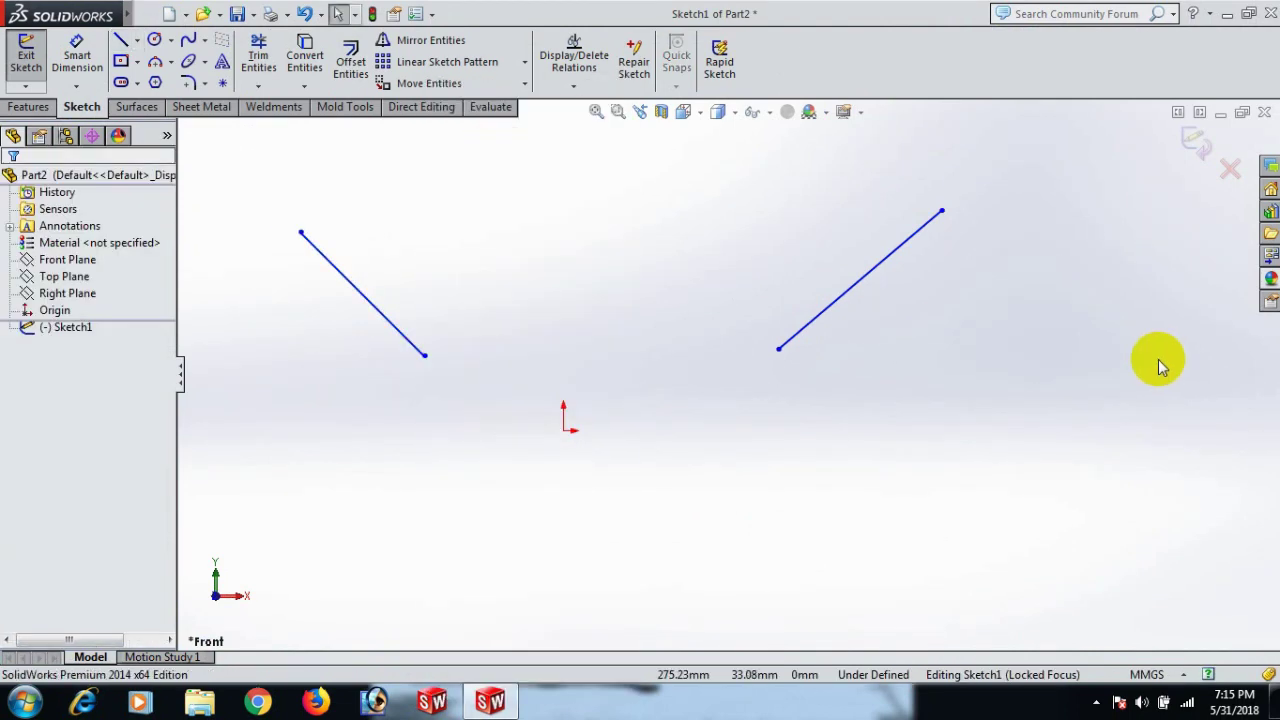
Draw a third separate slanted line above the origin and a fourth at the lower right.
key(l)
click(665, 233)
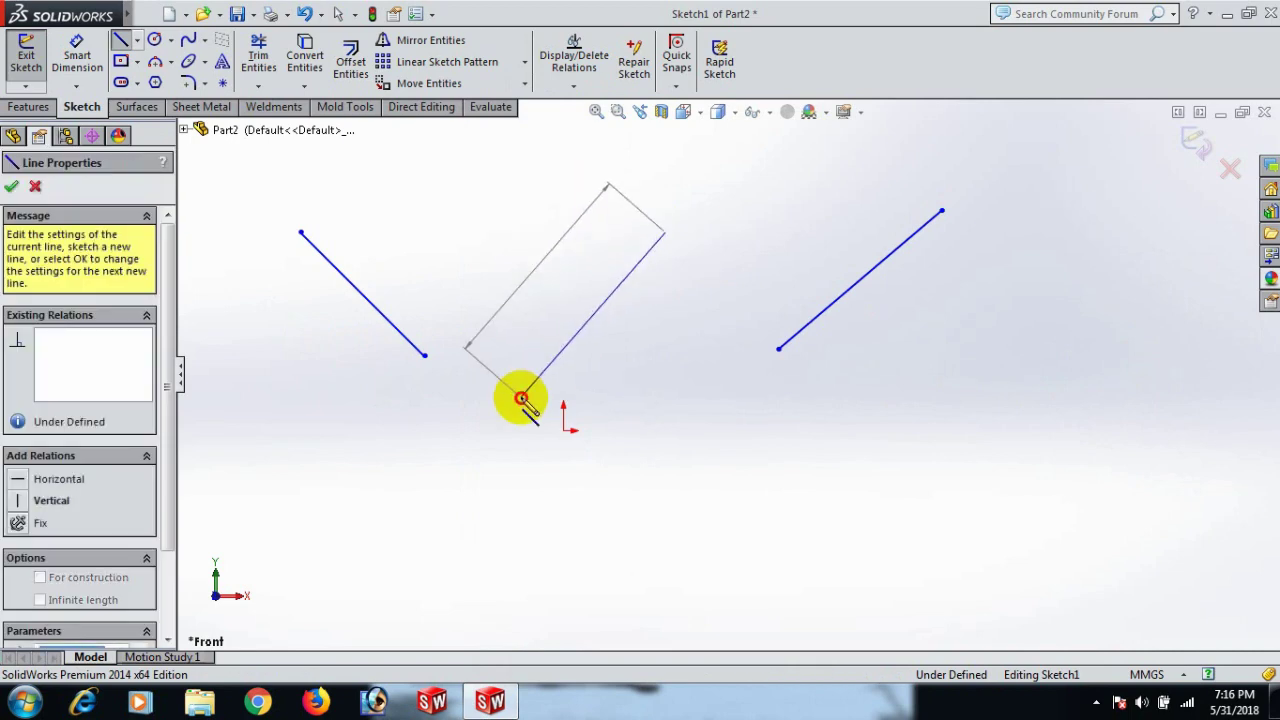
right_click(523, 394)
click(629, 155)
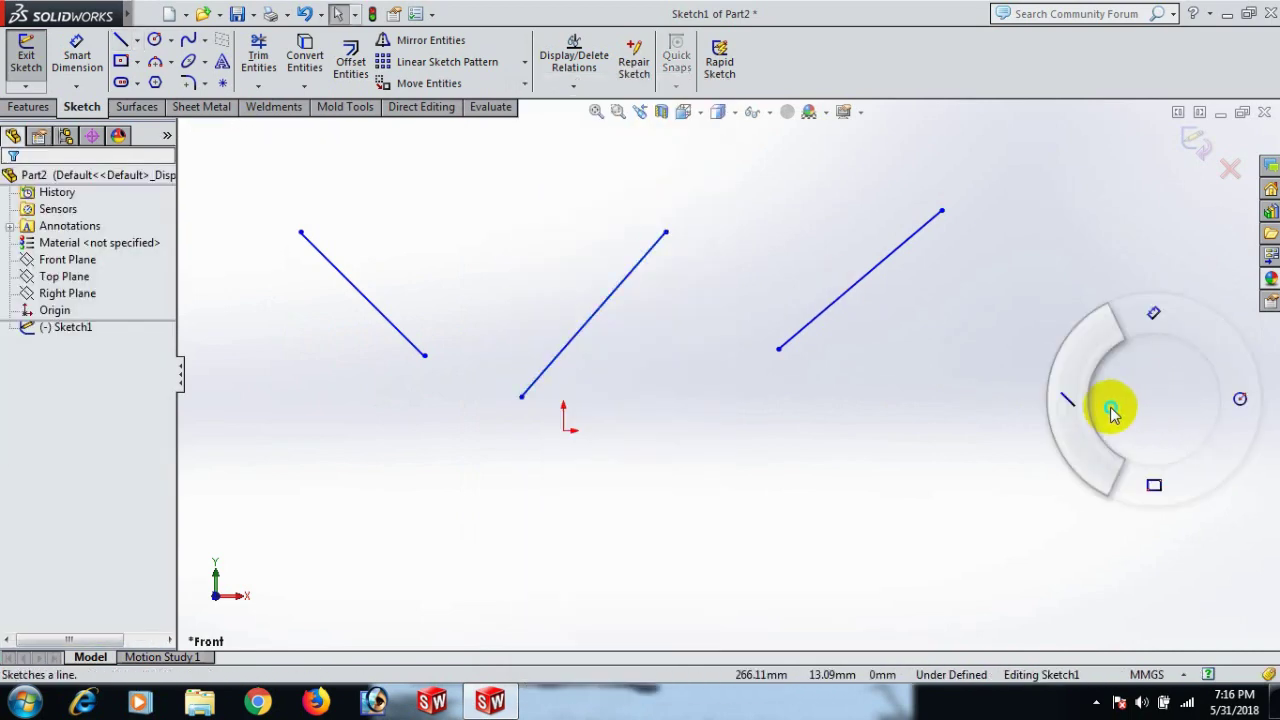
key(l)
click(796, 552)
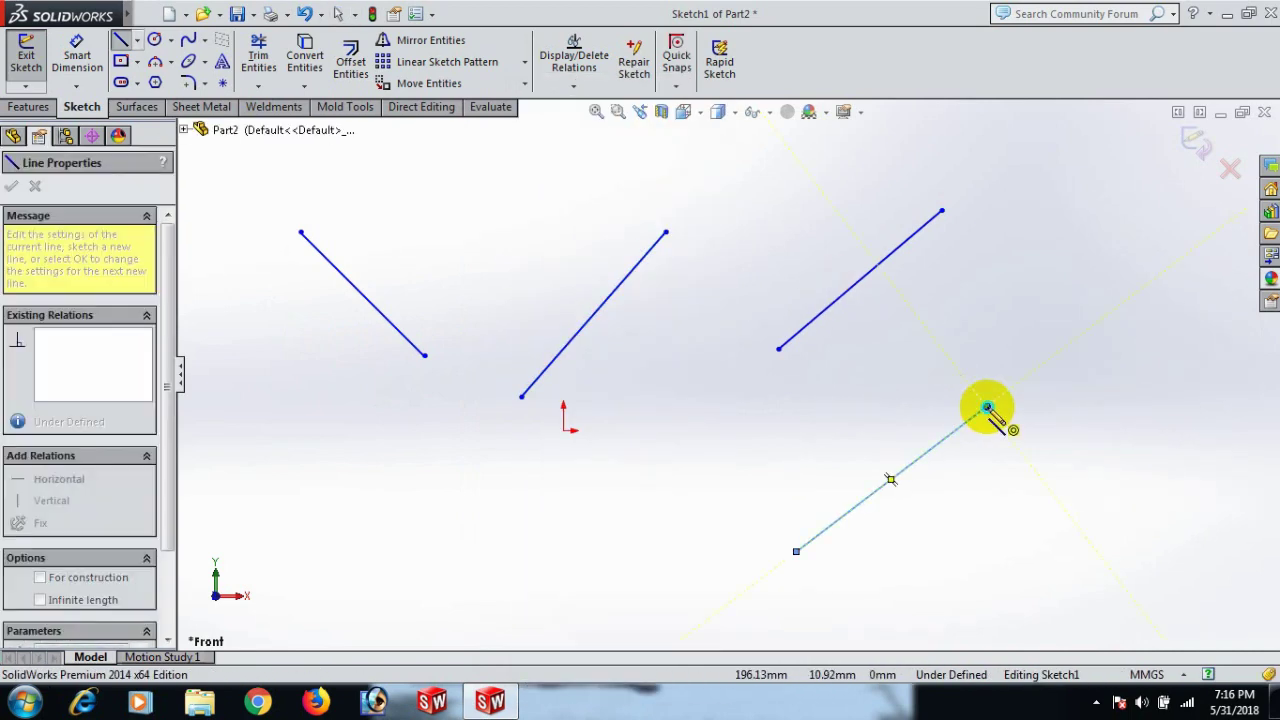
right_click(986, 408)
click(1062, 175)
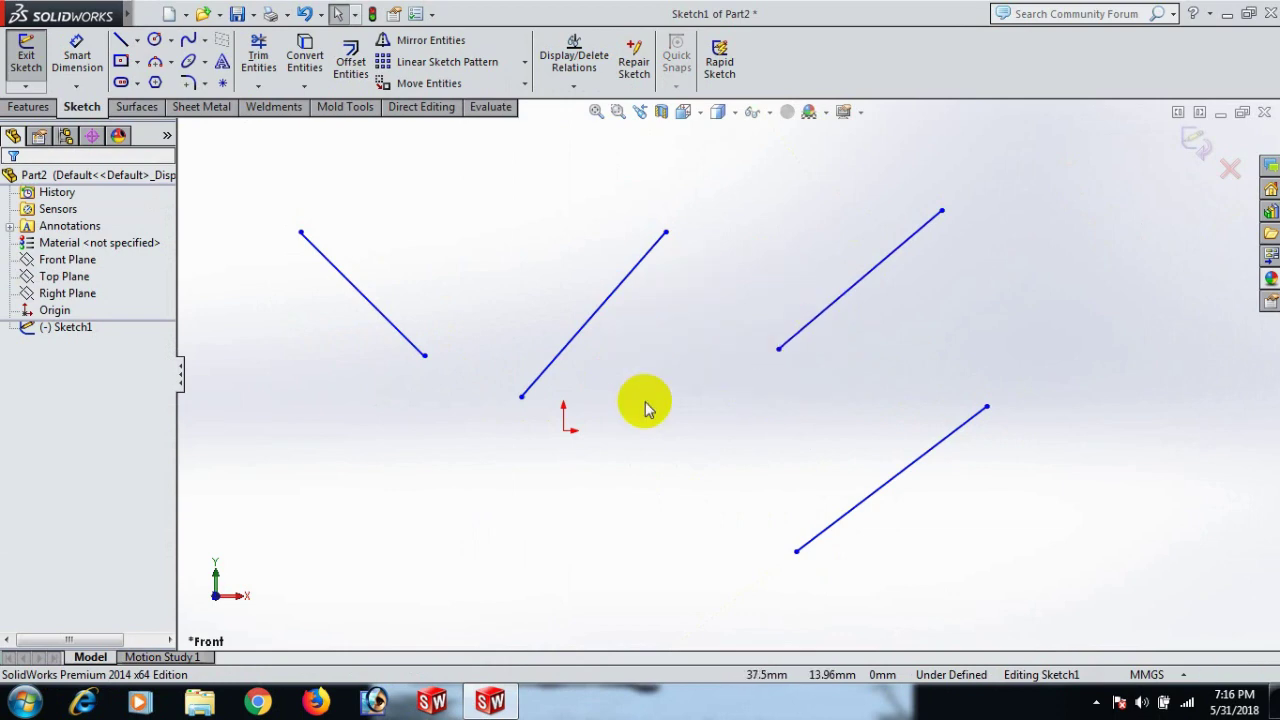
Make the upper-left and upper-right lines horizontal and the middle and lower-right lines vertical.
click(379, 312)
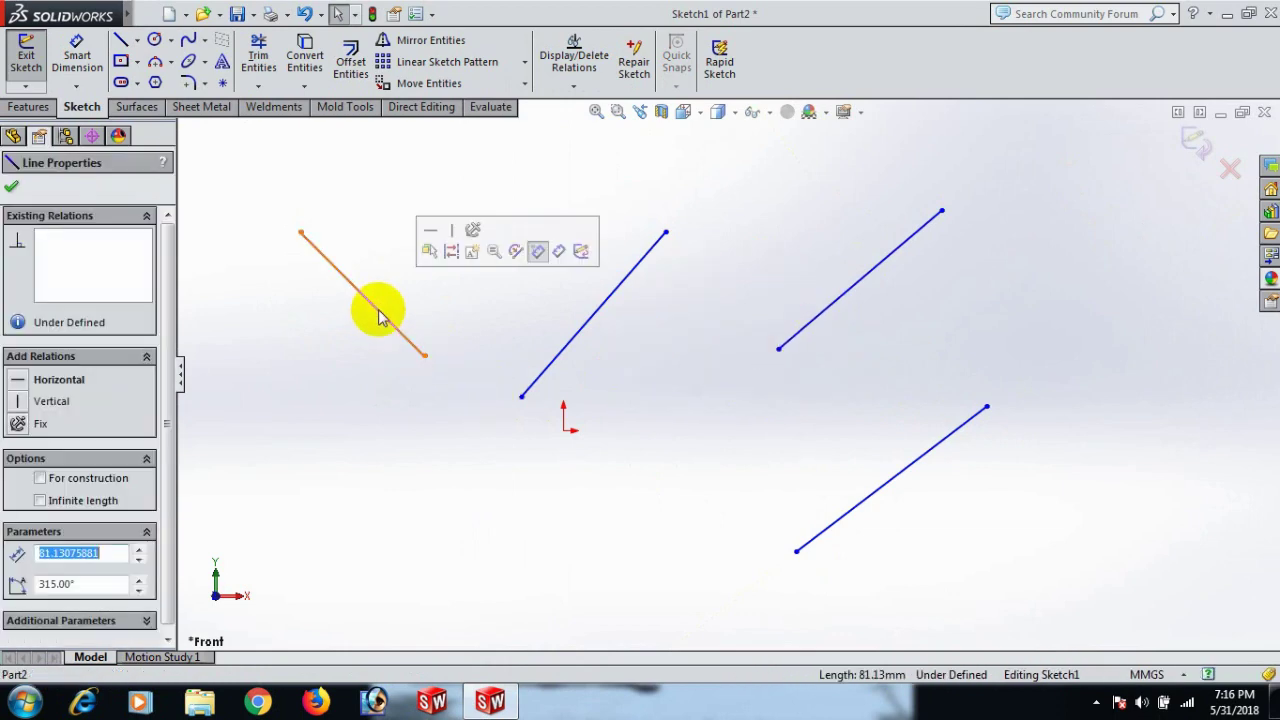
click(427, 233)
click(500, 343)
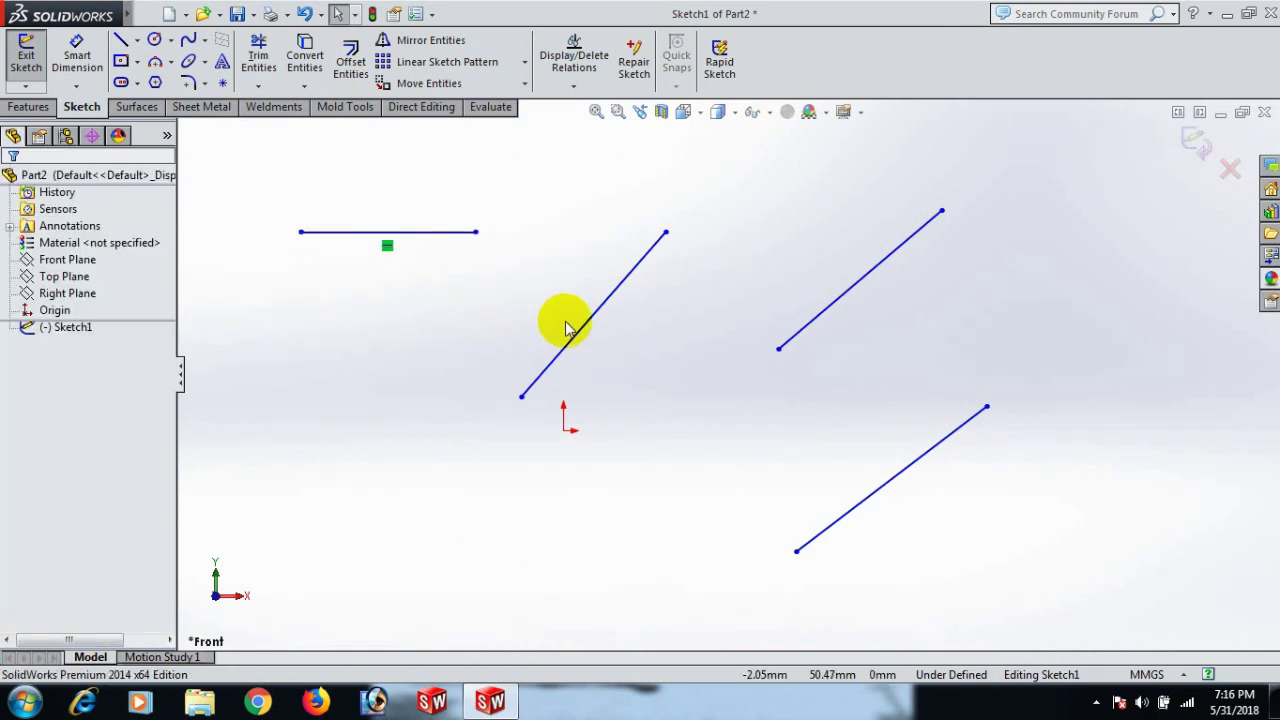
click(595, 320)
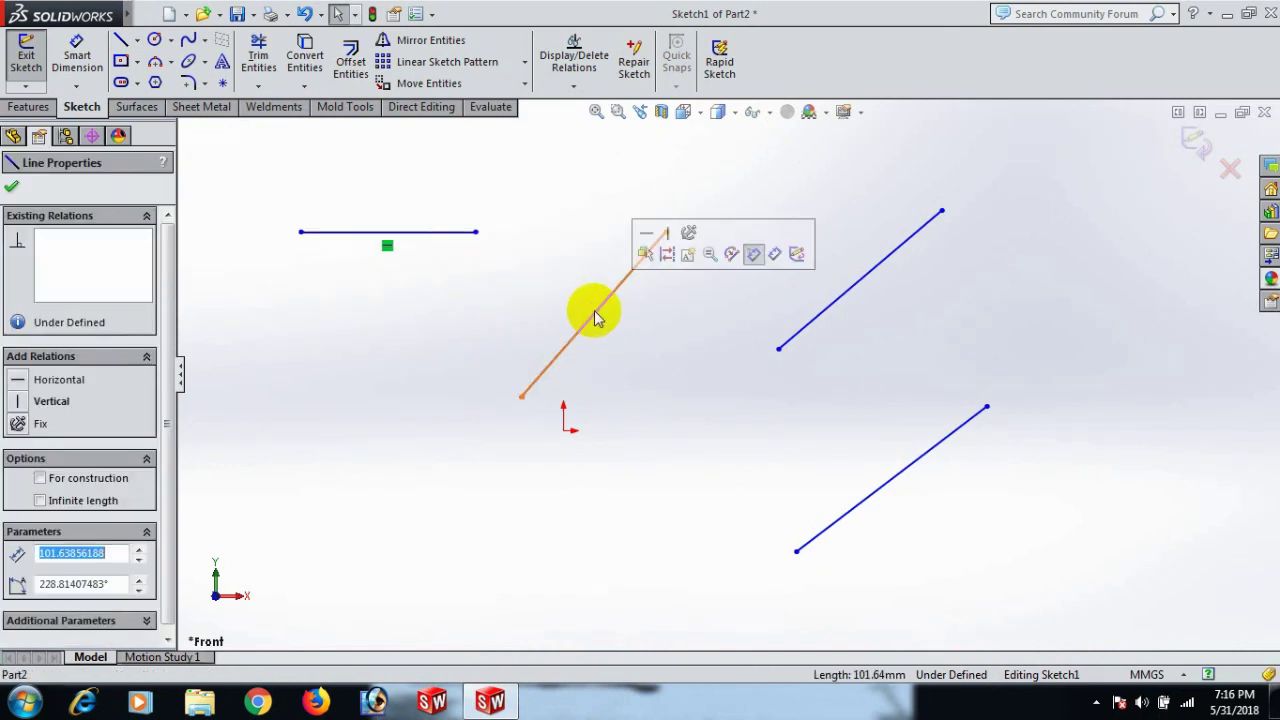
click(668, 238)
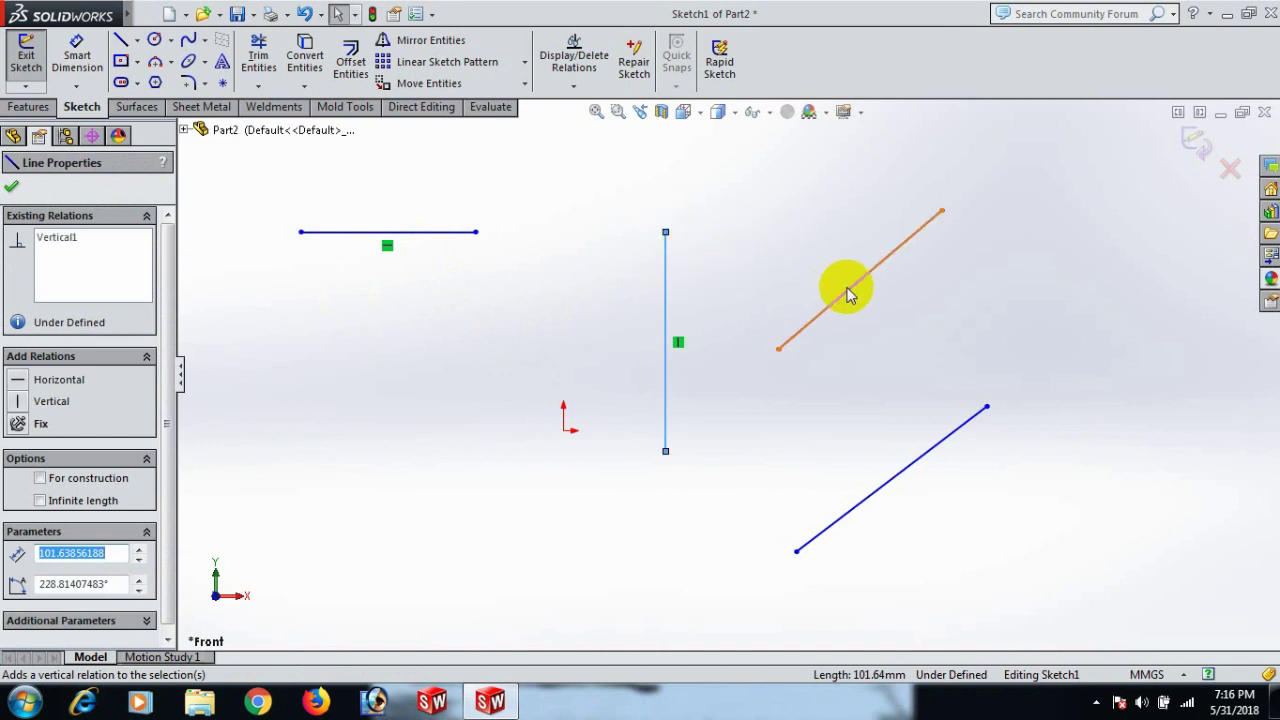
click(848, 300)
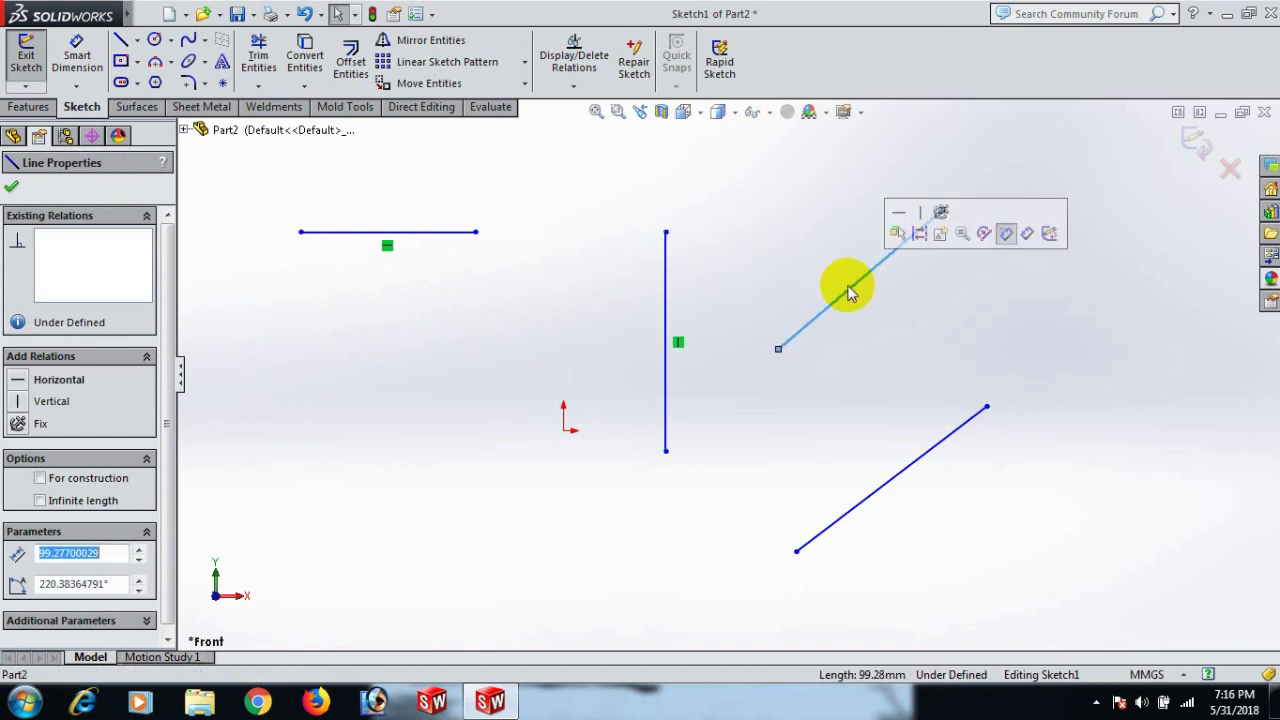
click(910, 220)
click(986, 306)
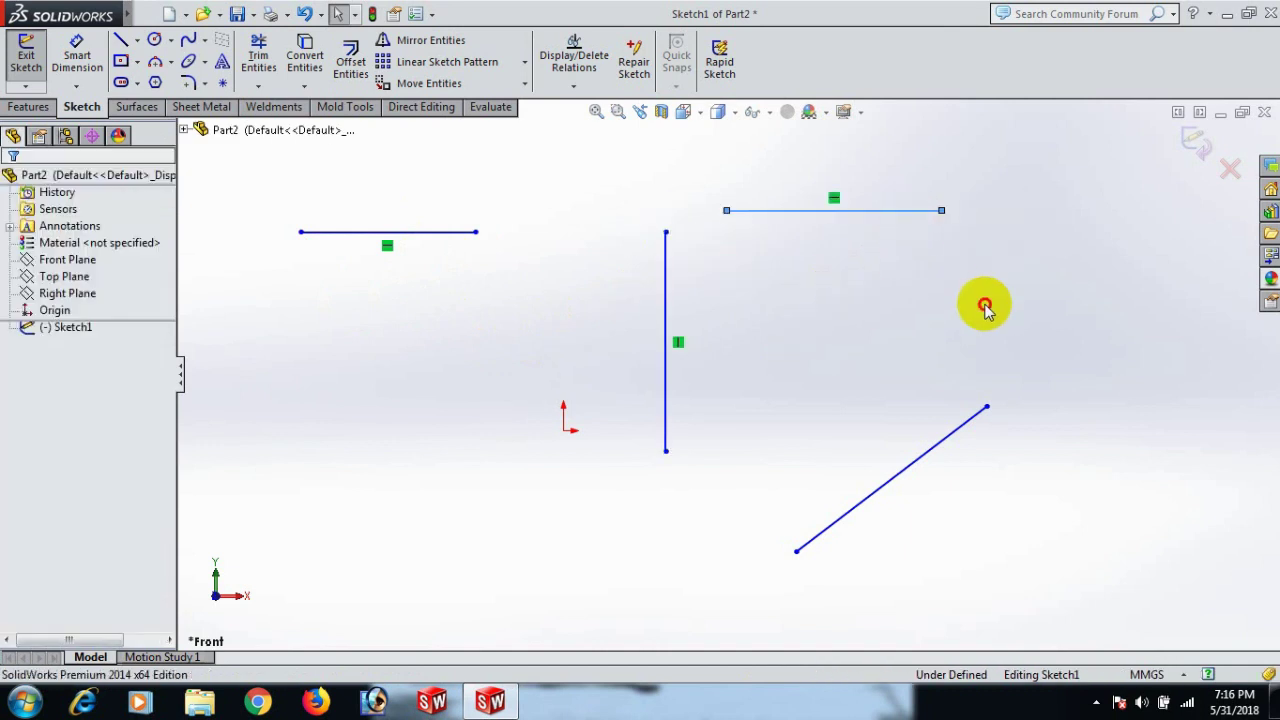
click(955, 437)
click(1033, 350)
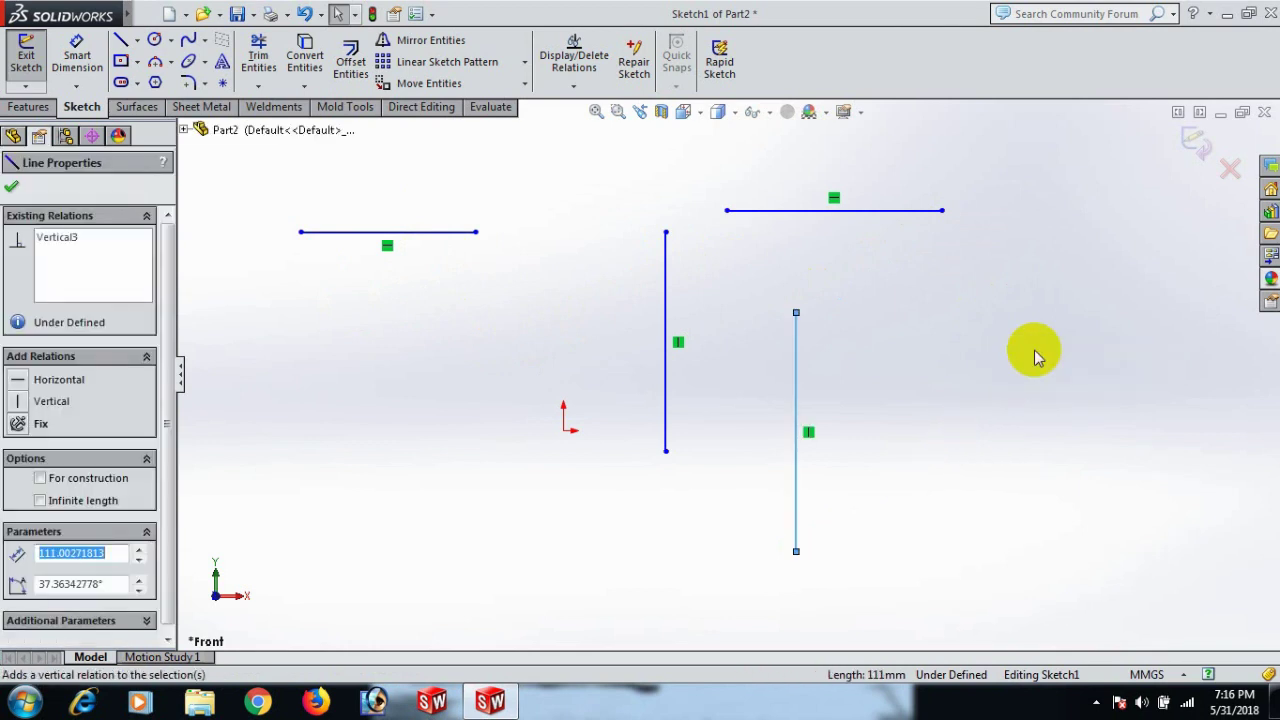
click(934, 342)
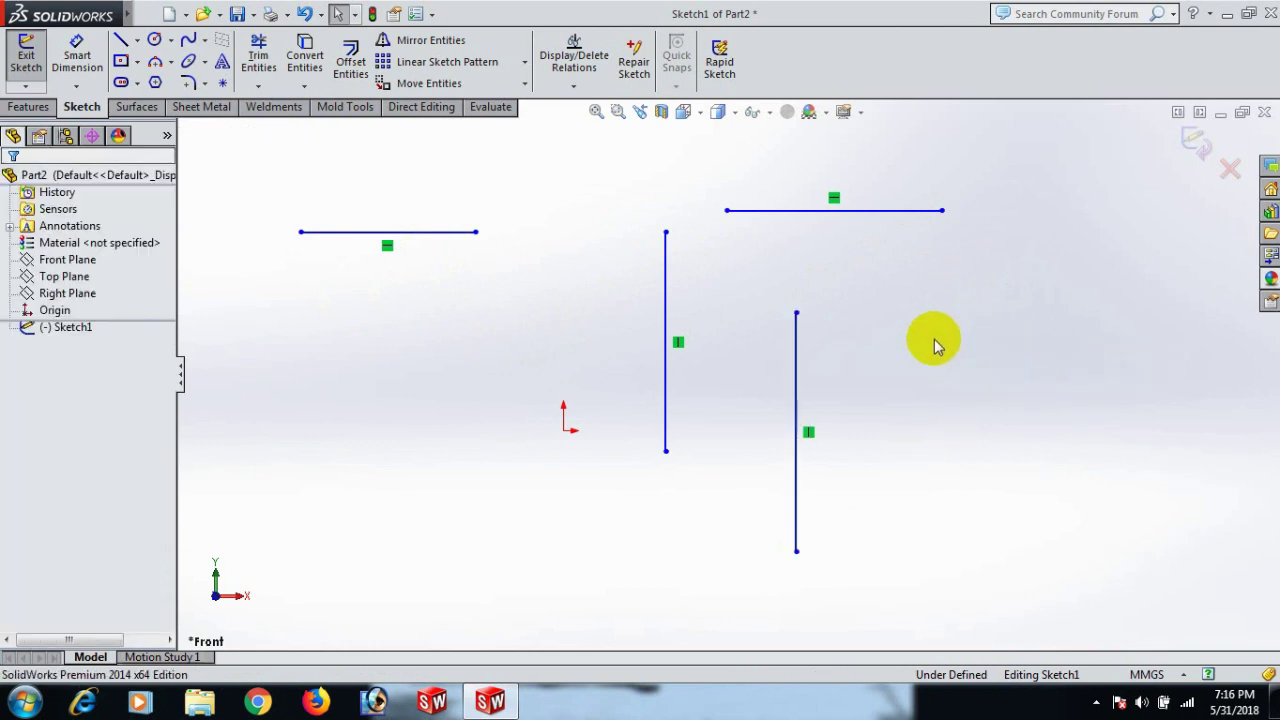
Merge the loose endpoints at the top corners of the rectangle.
click(476, 233)
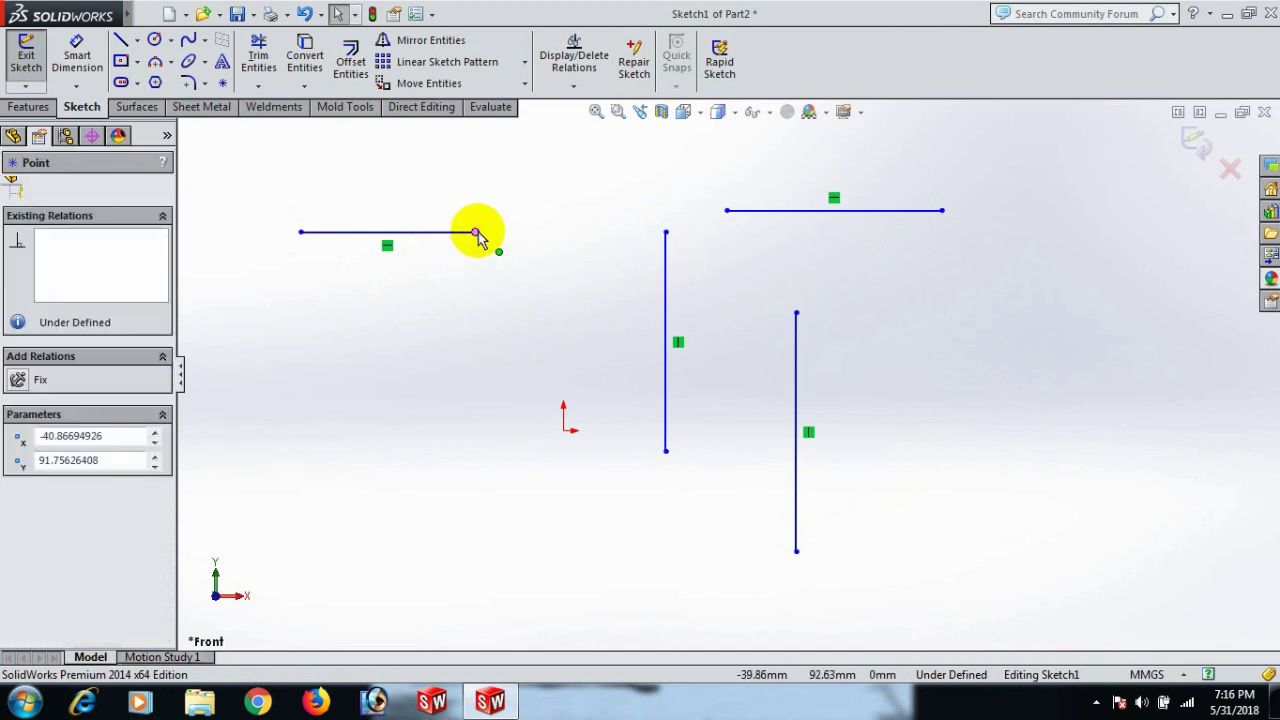
ctrl+click(665, 235)
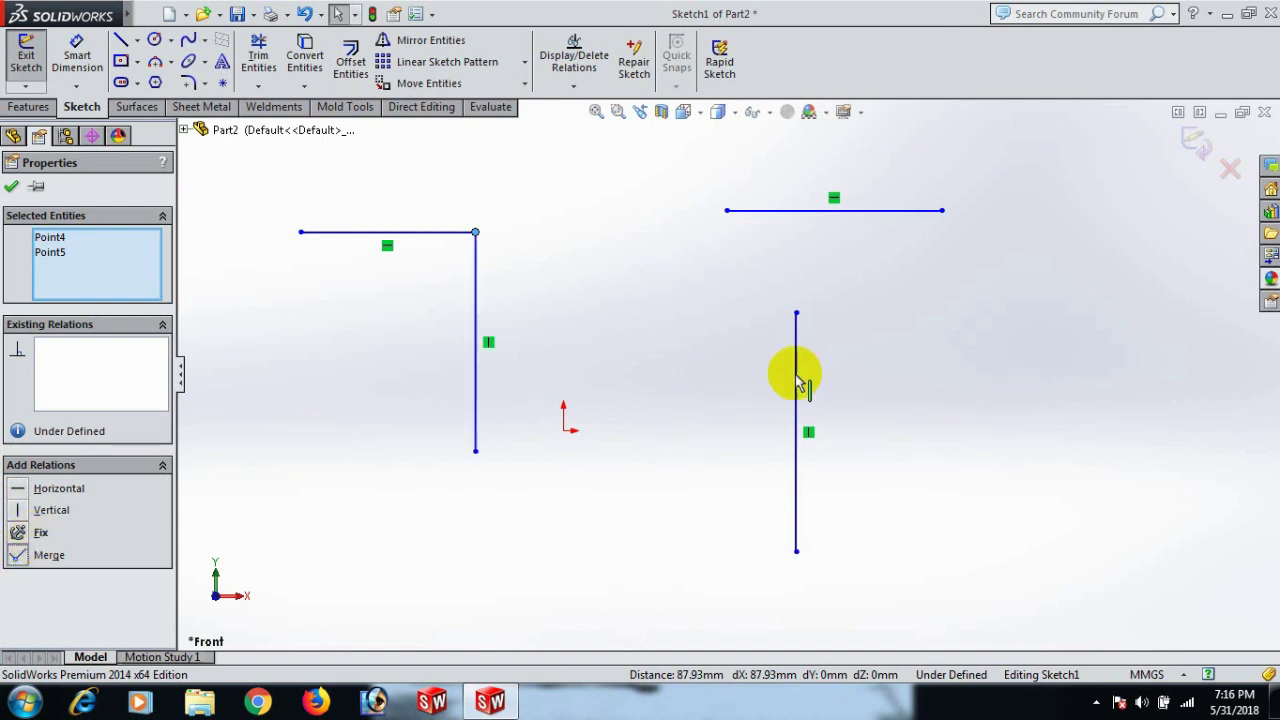
click(734, 328)
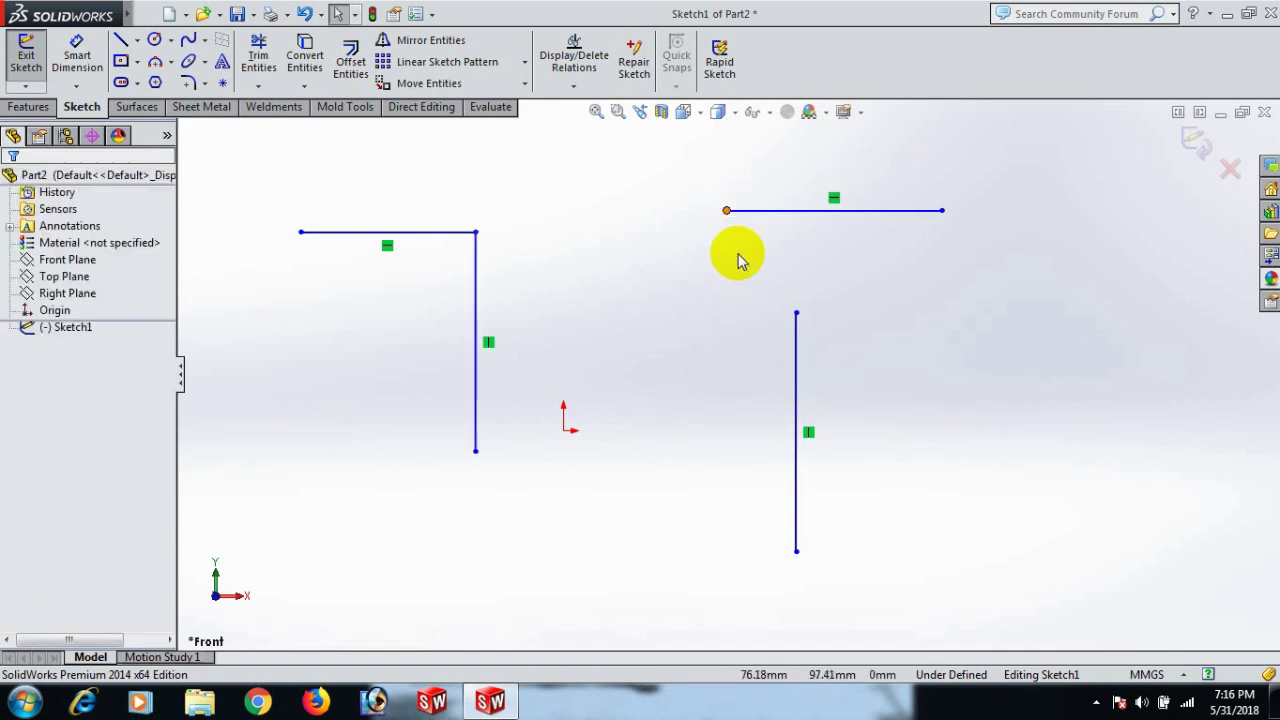
click(797, 316)
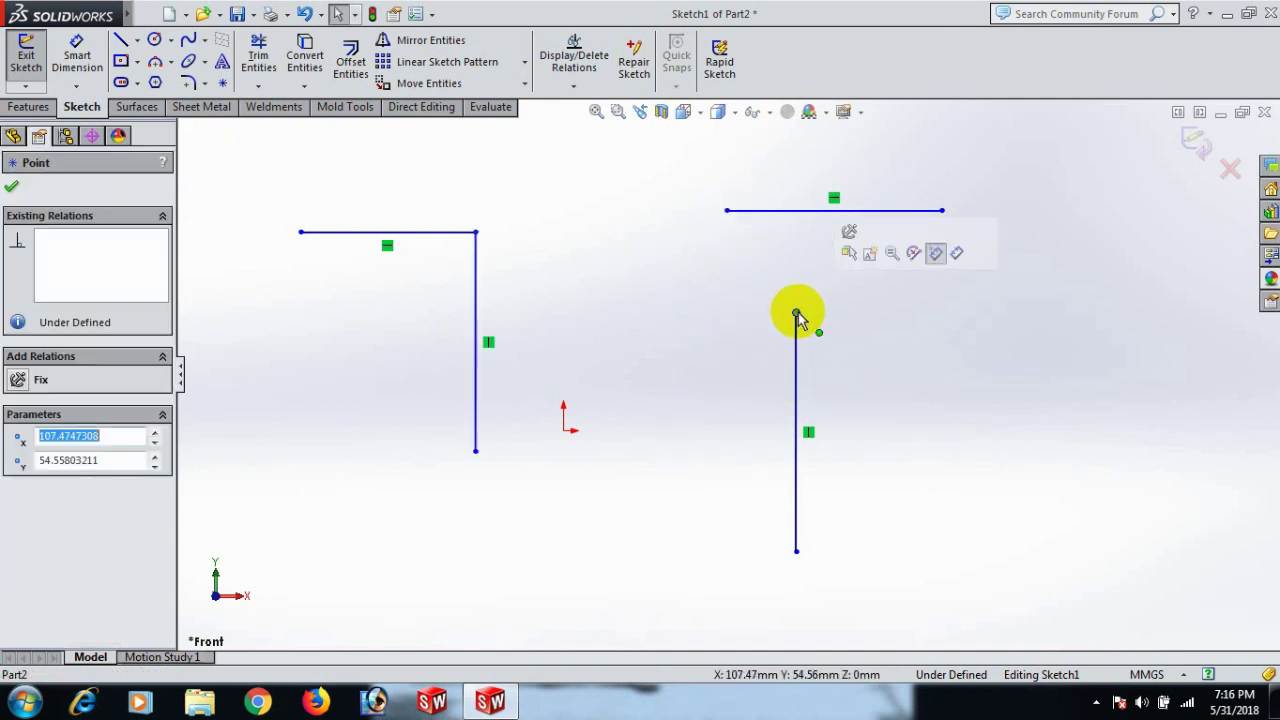
ctrl+click(301, 232)
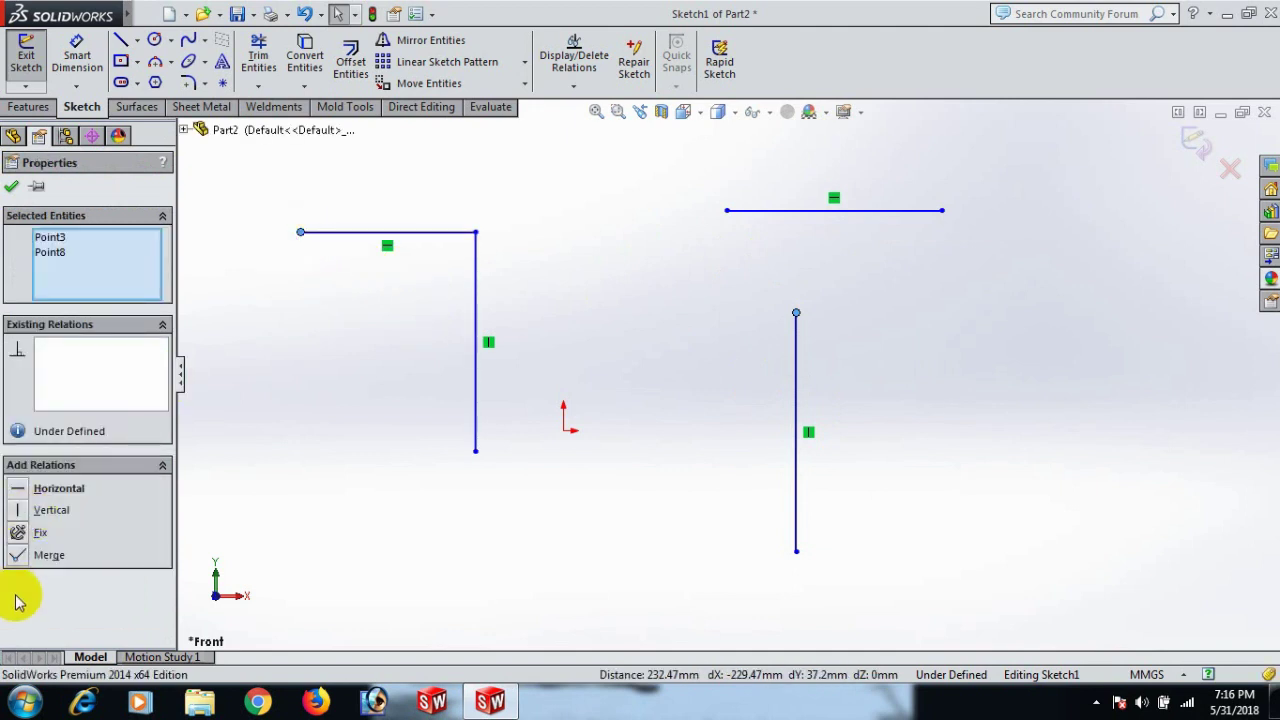
click(817, 437)
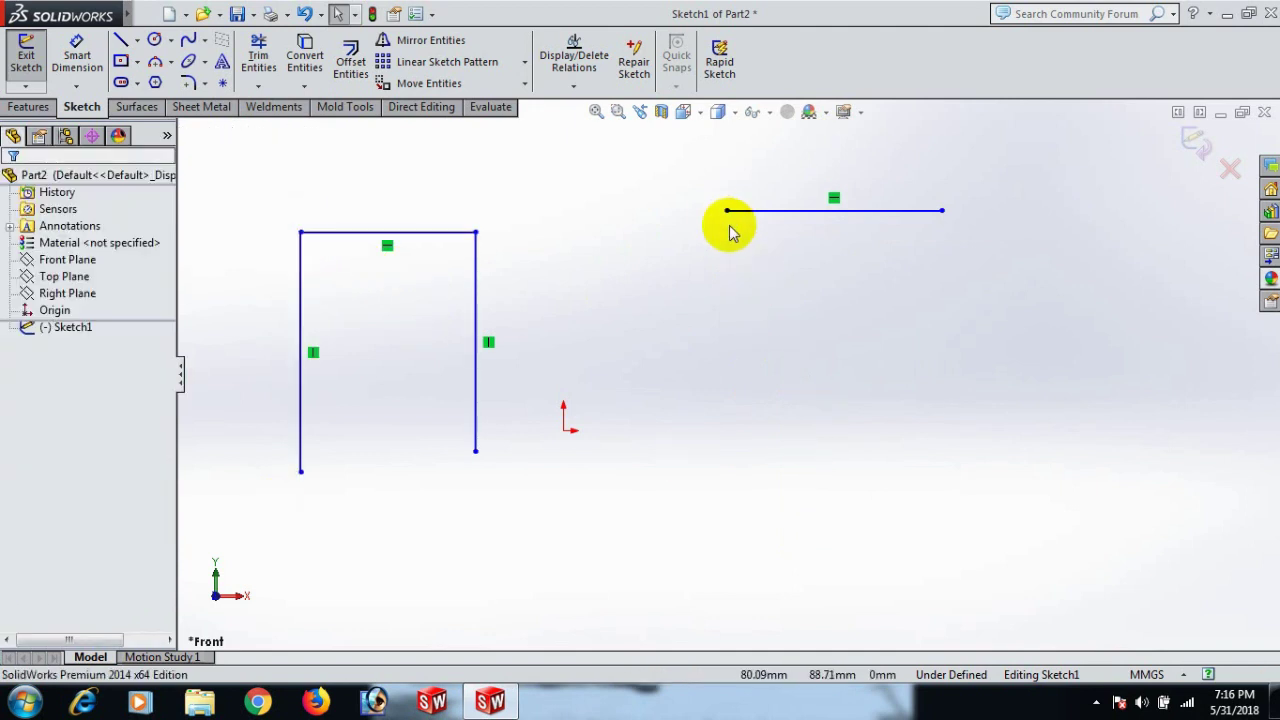
click(727, 214)
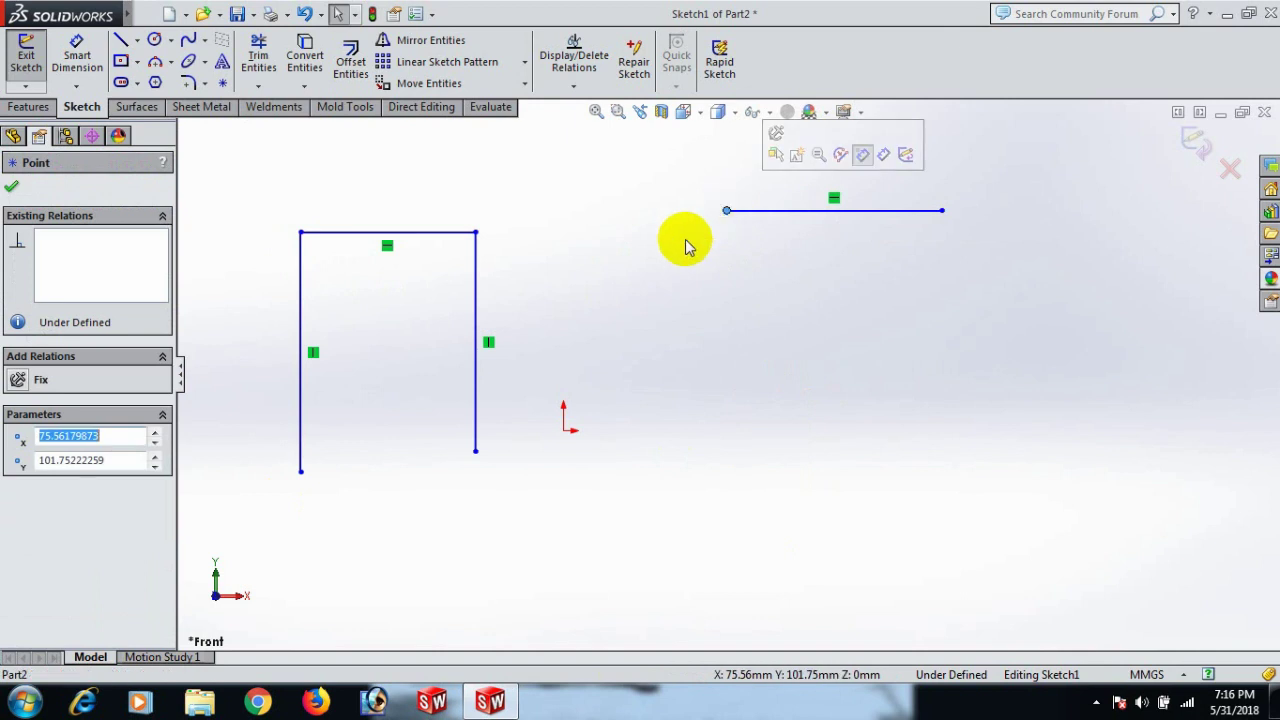
ctrl+click(300, 471)
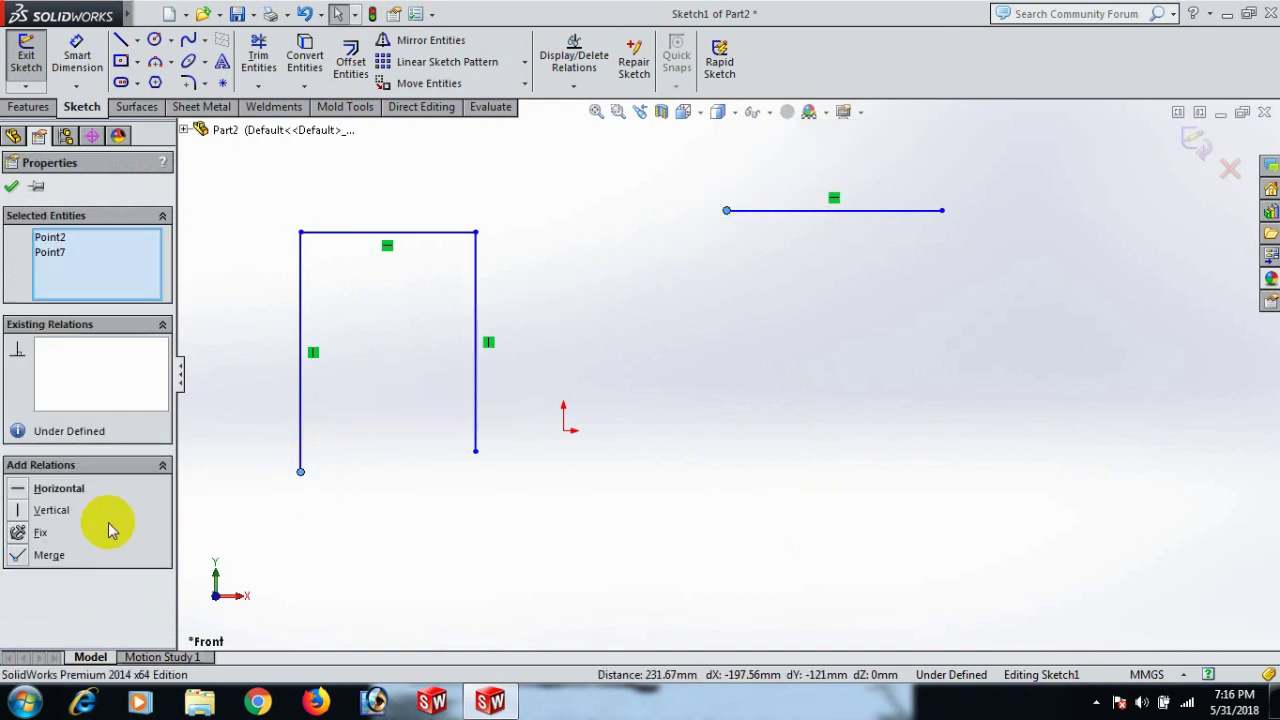
click(17, 556)
Merge the bottom-corner endpoints so the four lines form a closed rectangle.
click(594, 470)
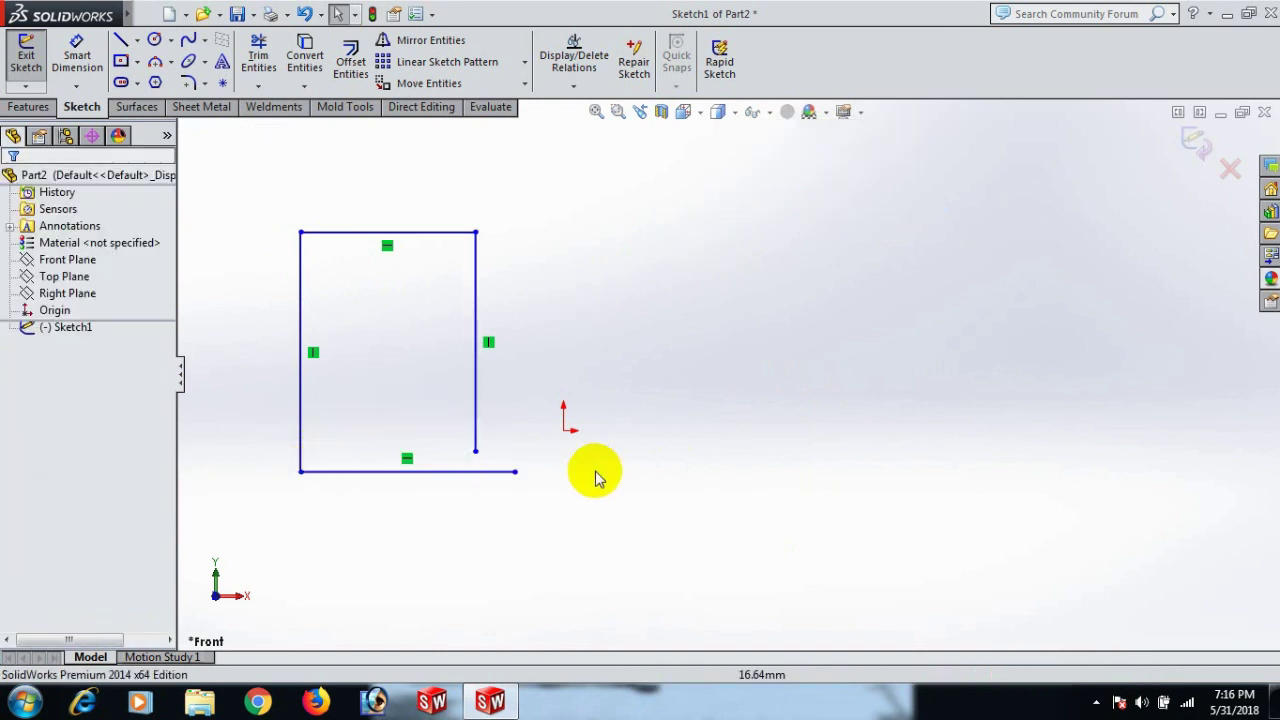
click(475, 452)
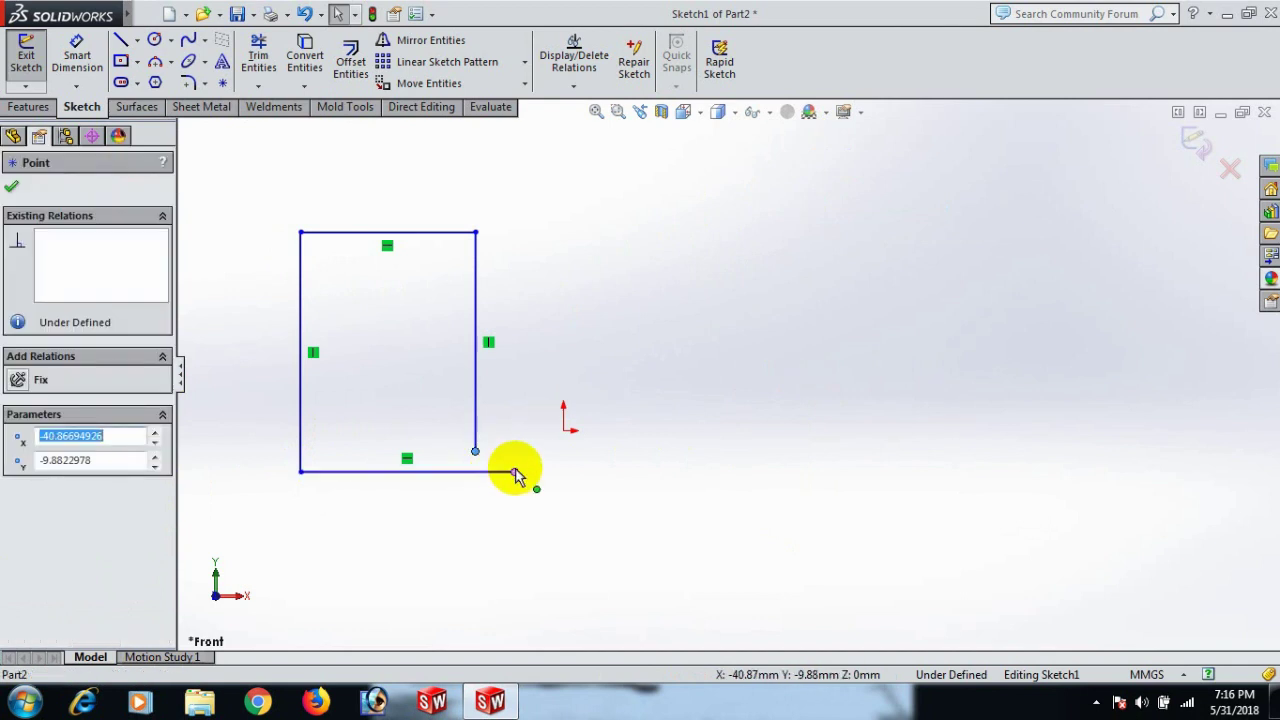
ctrl+click(514, 472)
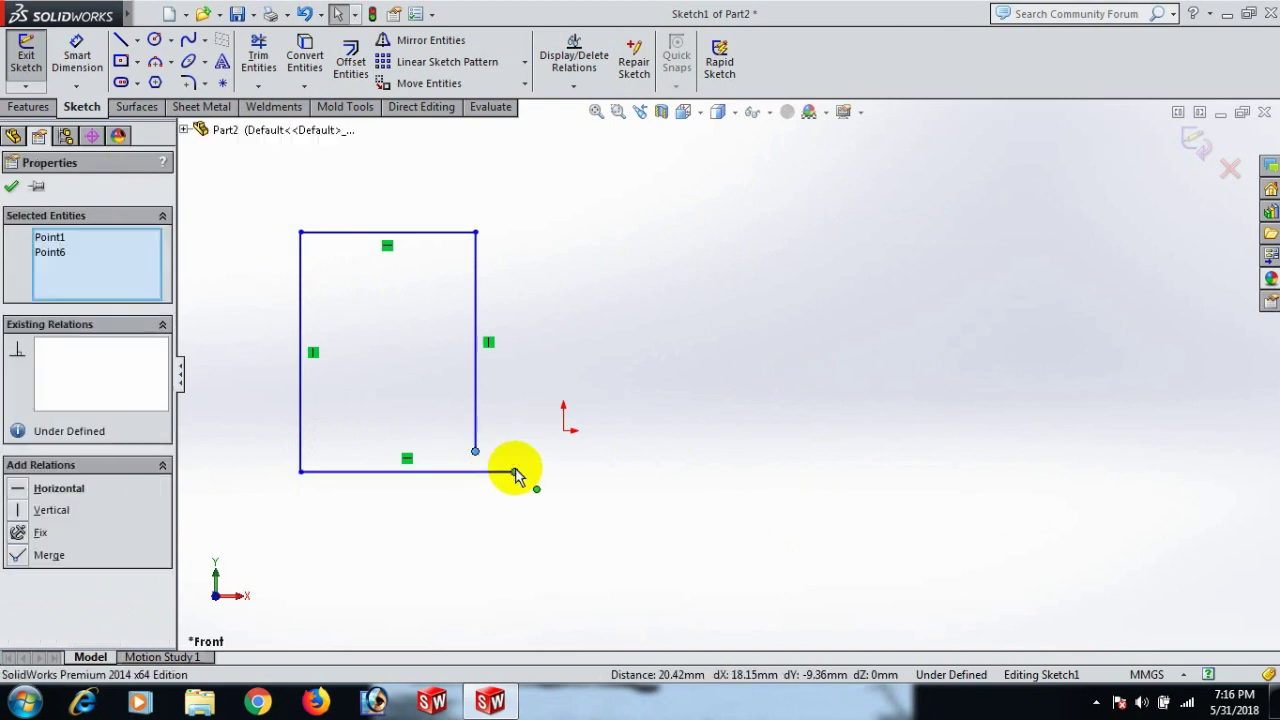
click(20, 556)
click(380, 540)
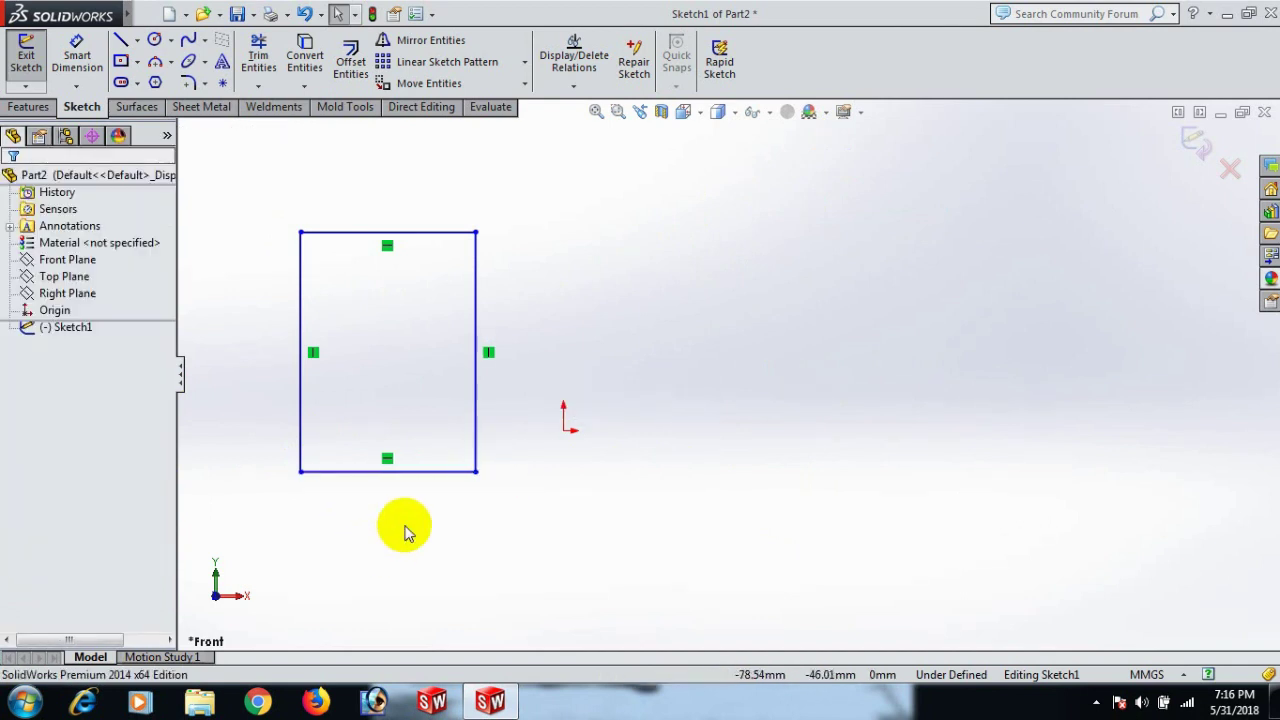
Make the rectangle's bottom-right corner coincident with the origin.
click(476, 474)
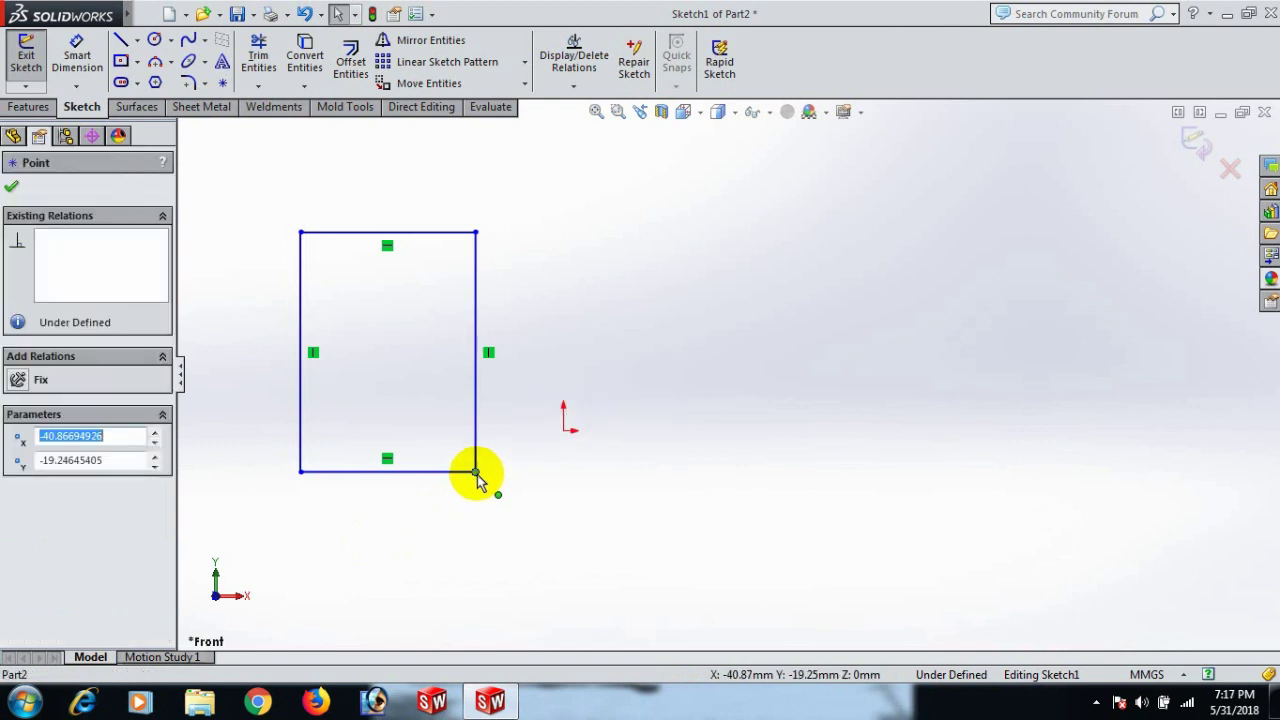
ctrl+click(564, 430)
click(17, 535)
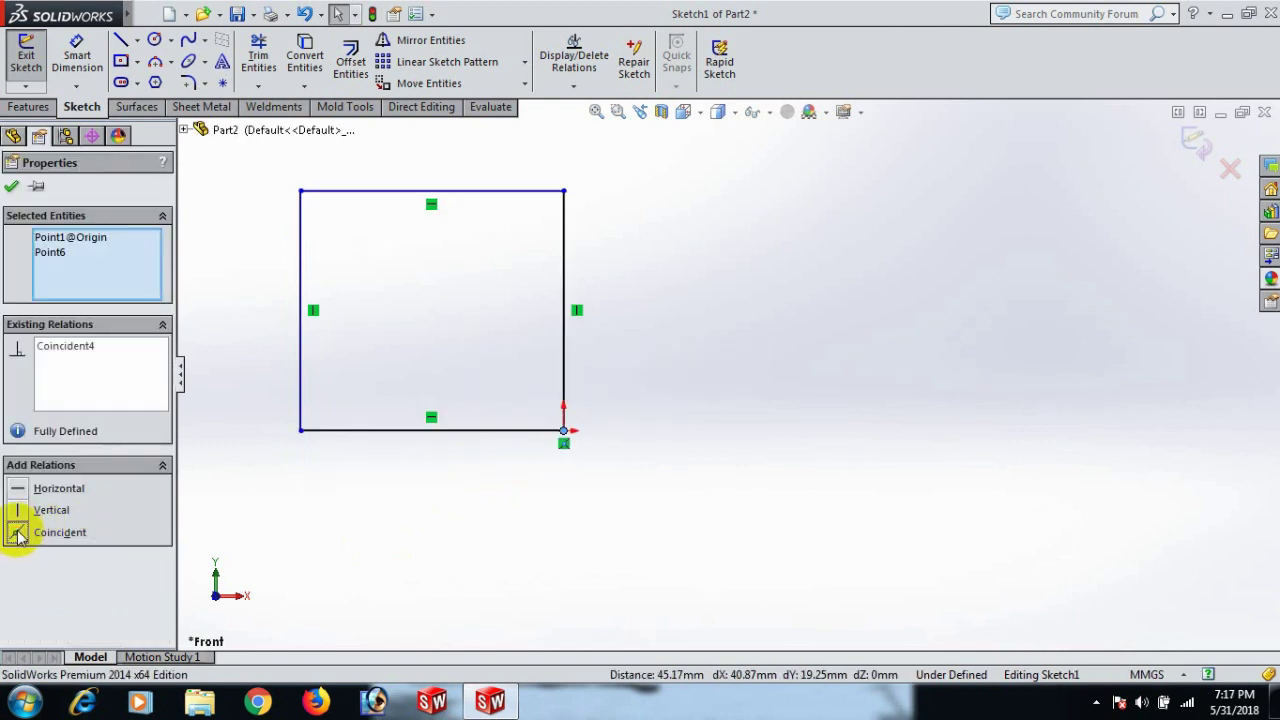
click(1000, 372)
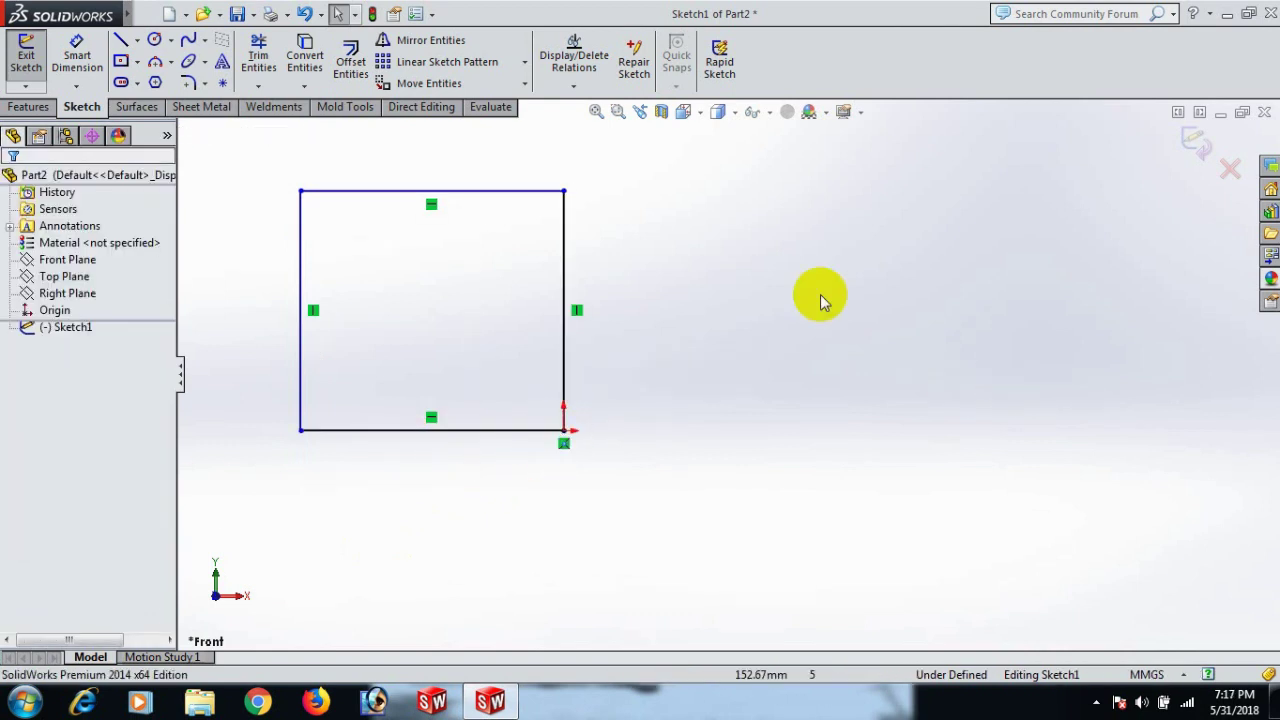
Dimension the rectangle's right edge 100 and bottom edge 200.
click(86, 62)
click(564, 312)
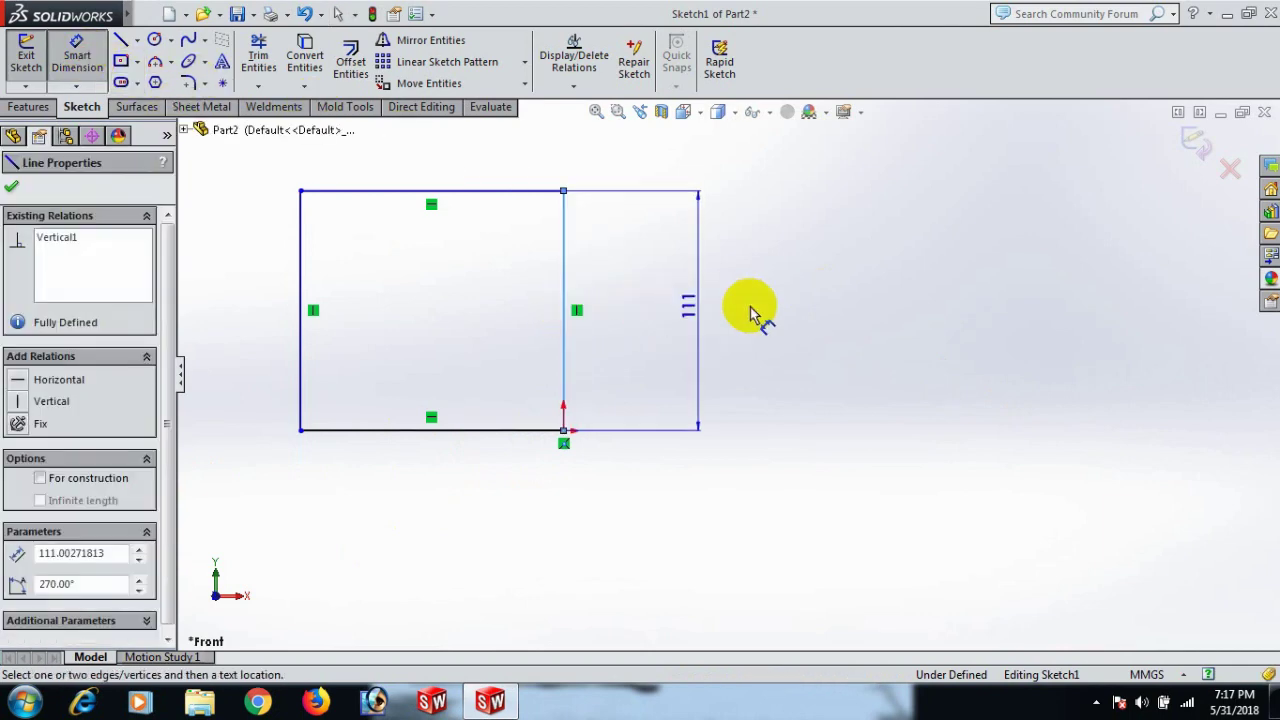
click(787, 310)
text(100)
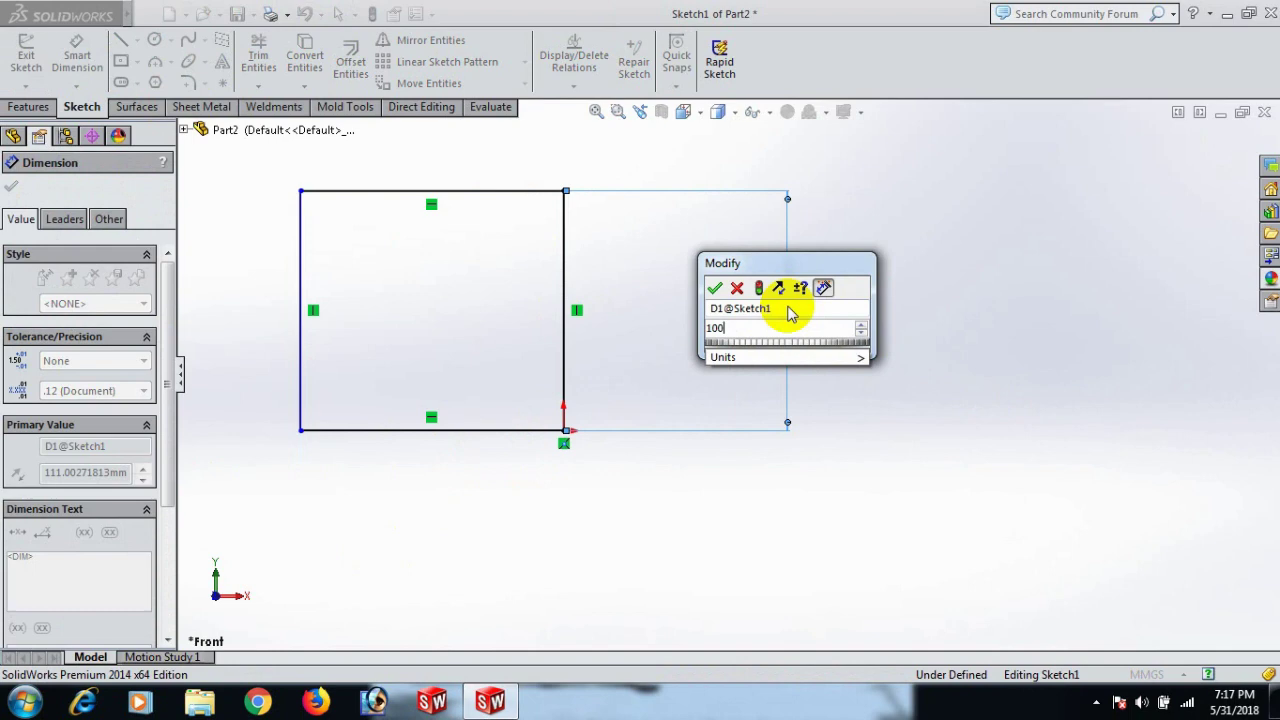
key(Return)
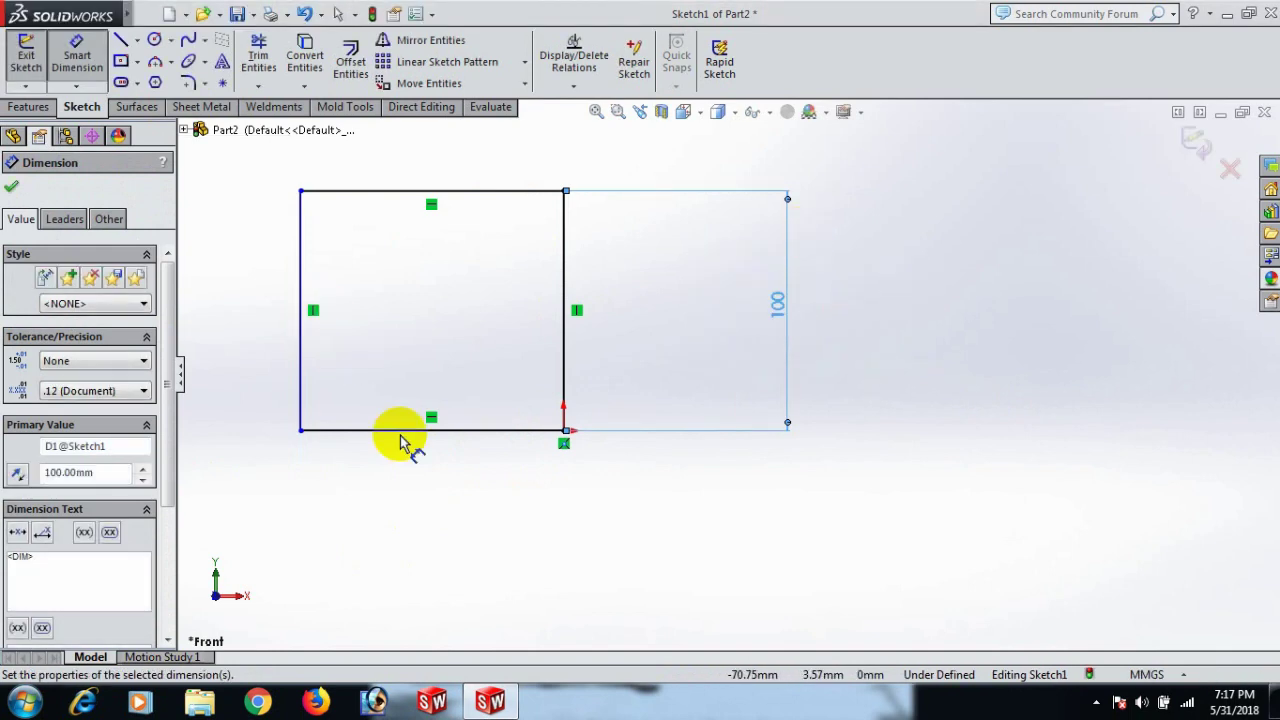
click(447, 438)
click(432, 507)
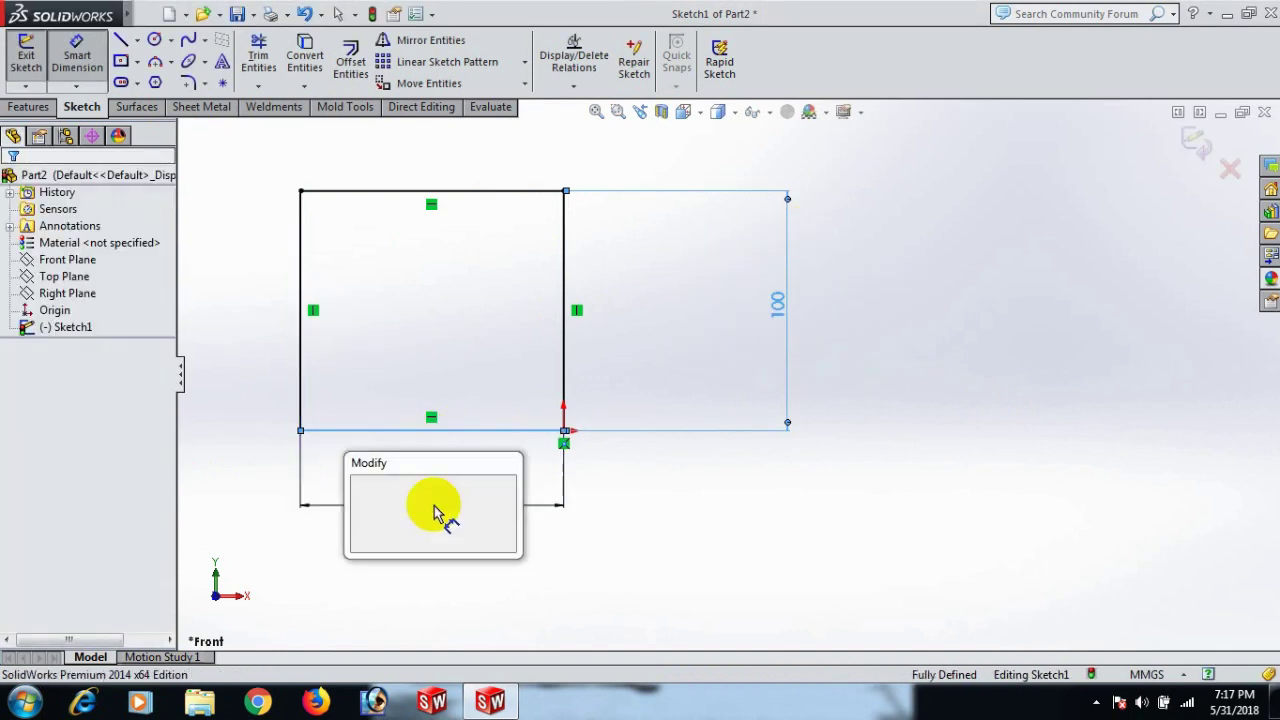
text(200)
key(Return)
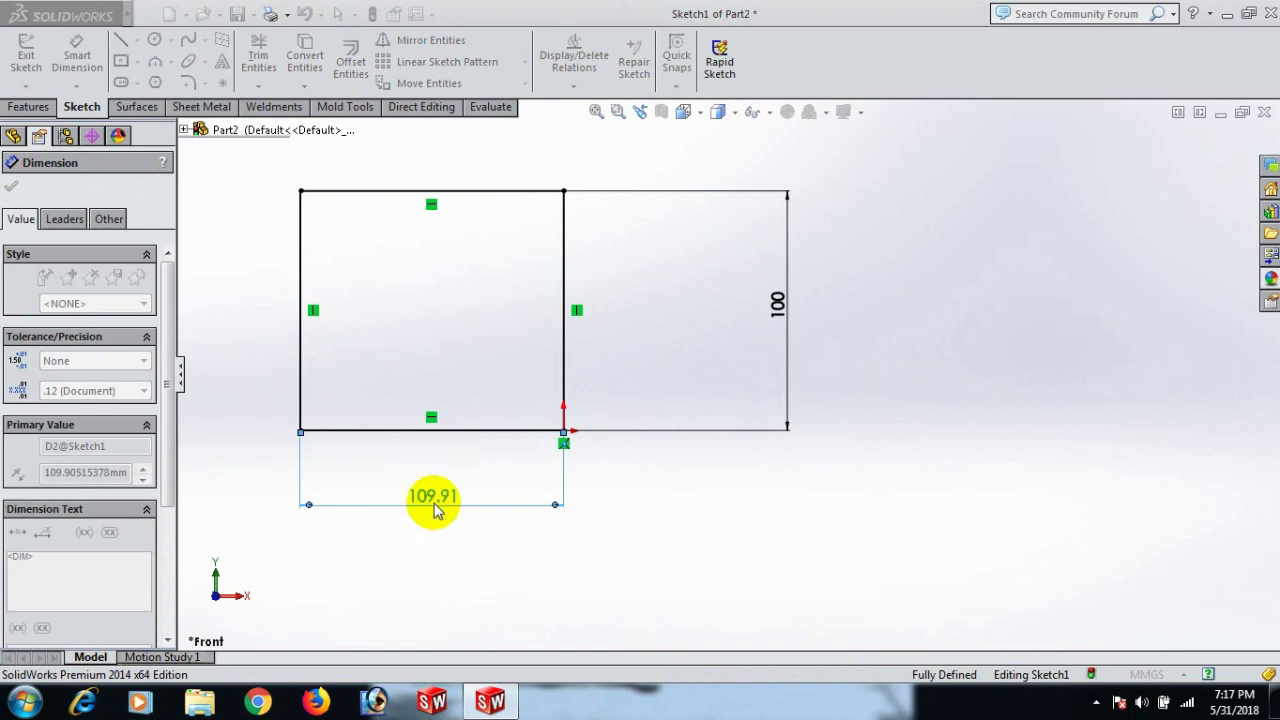
click(11, 188)
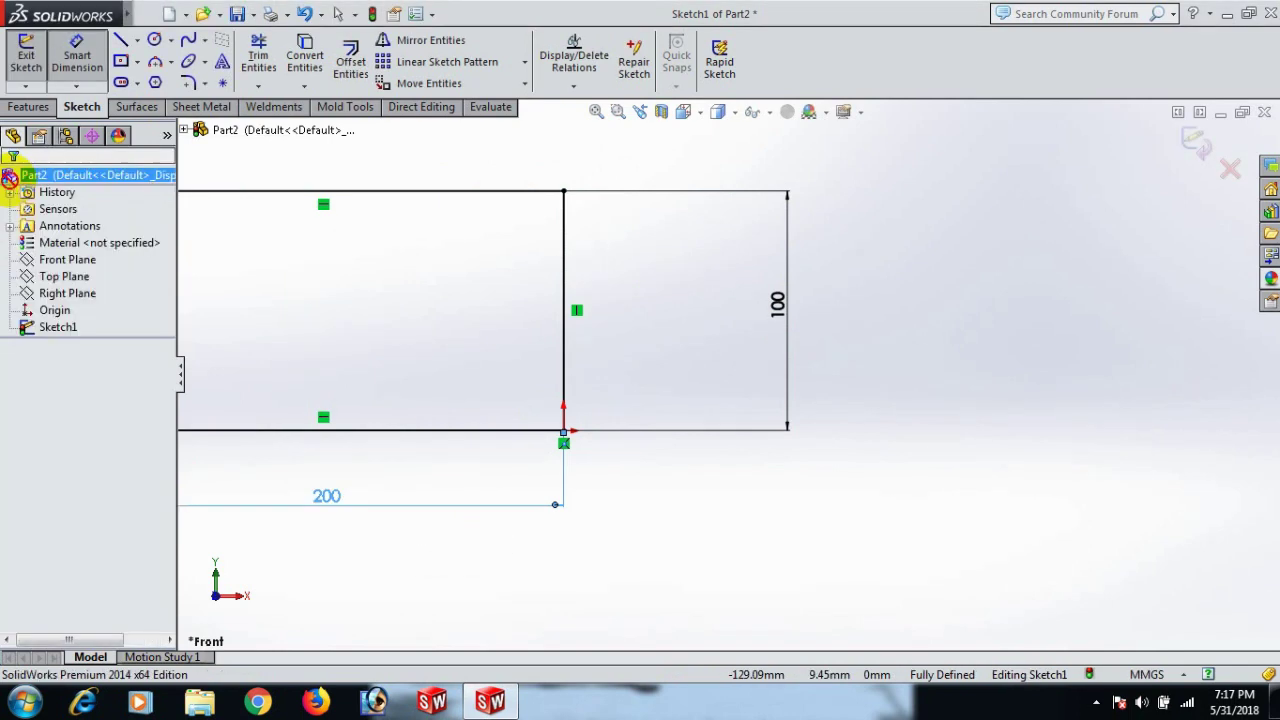
Zoom to fit and begin a new line to the right of the rectangle.
scroll(671, 311, down, 2)
key(f)
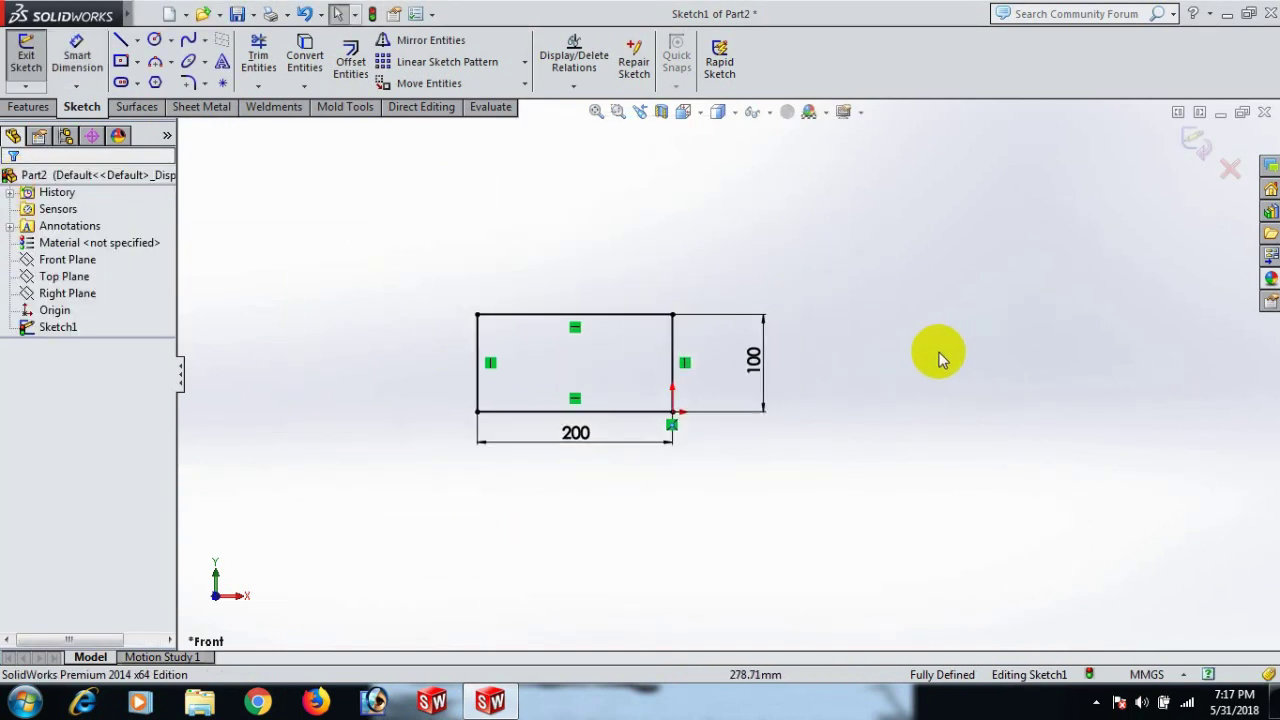
scroll(915, 357, up, 2)
scroll(880, 395, down, 3)
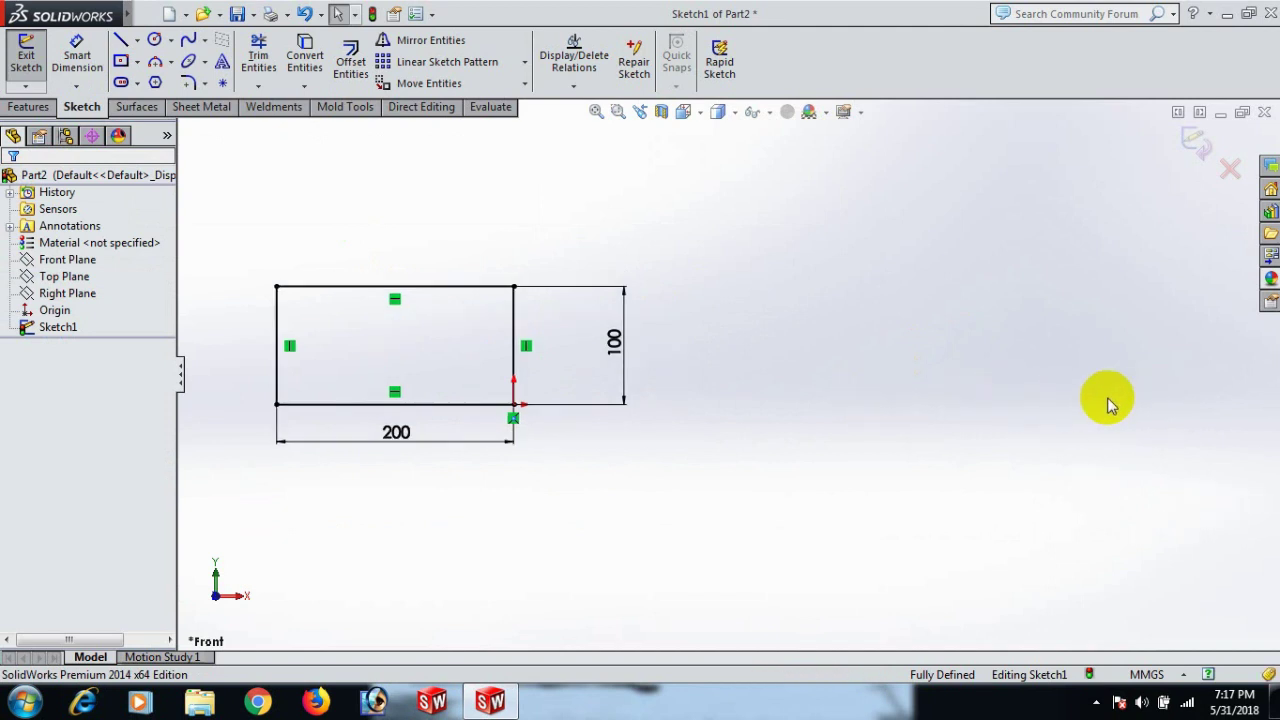
right_drag(1107, 397, 951, 417)
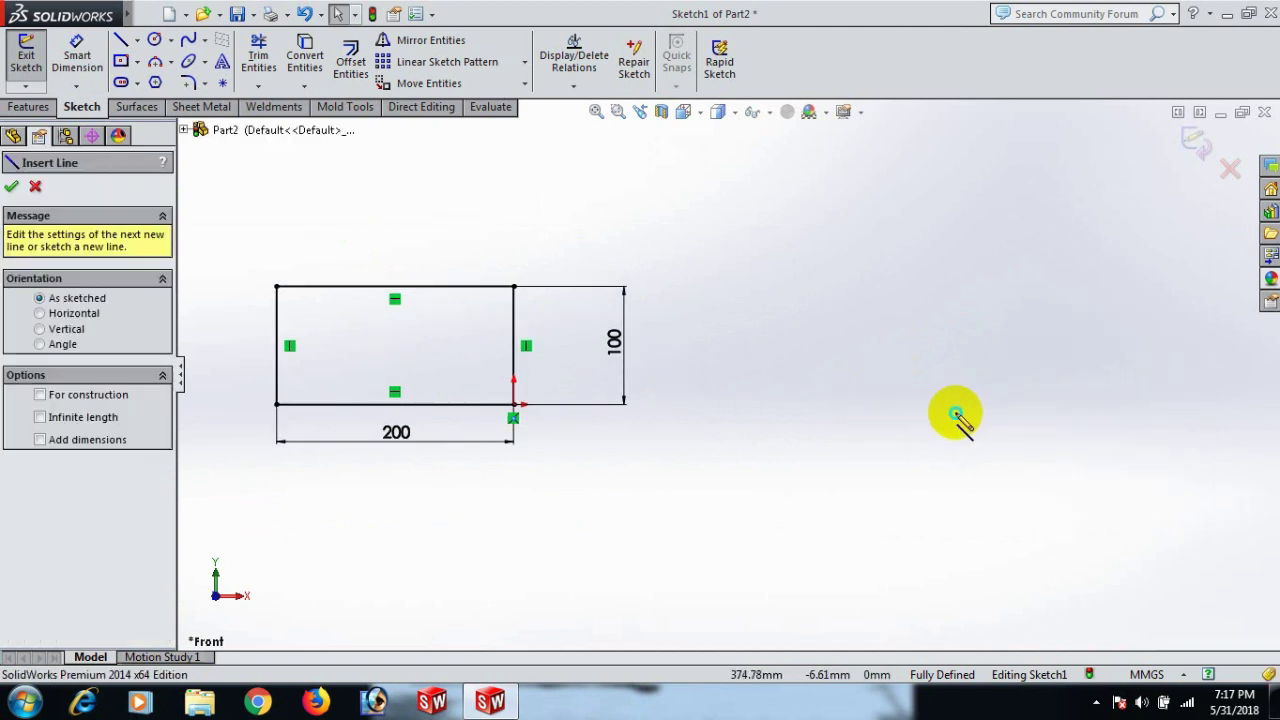
click(884, 459)
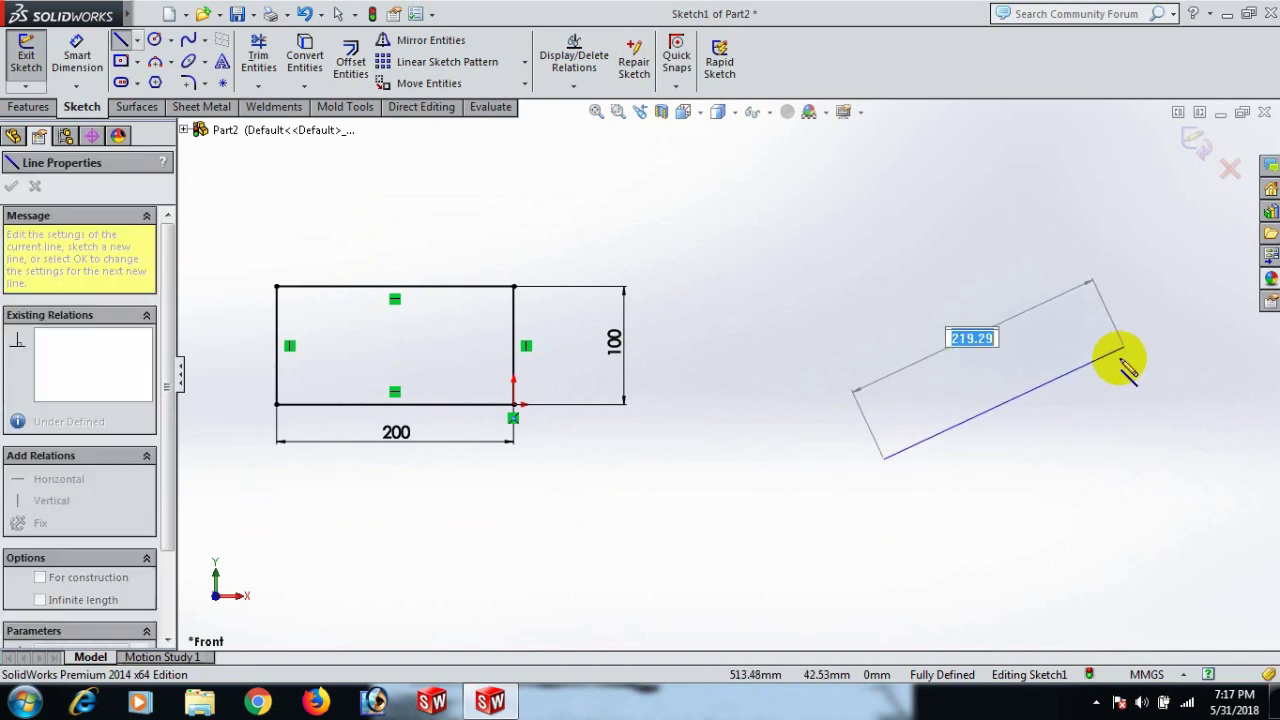
Draw the tilted profile's angled lines with a semicircular notch, closing it at its start point.
click(1075, 345)
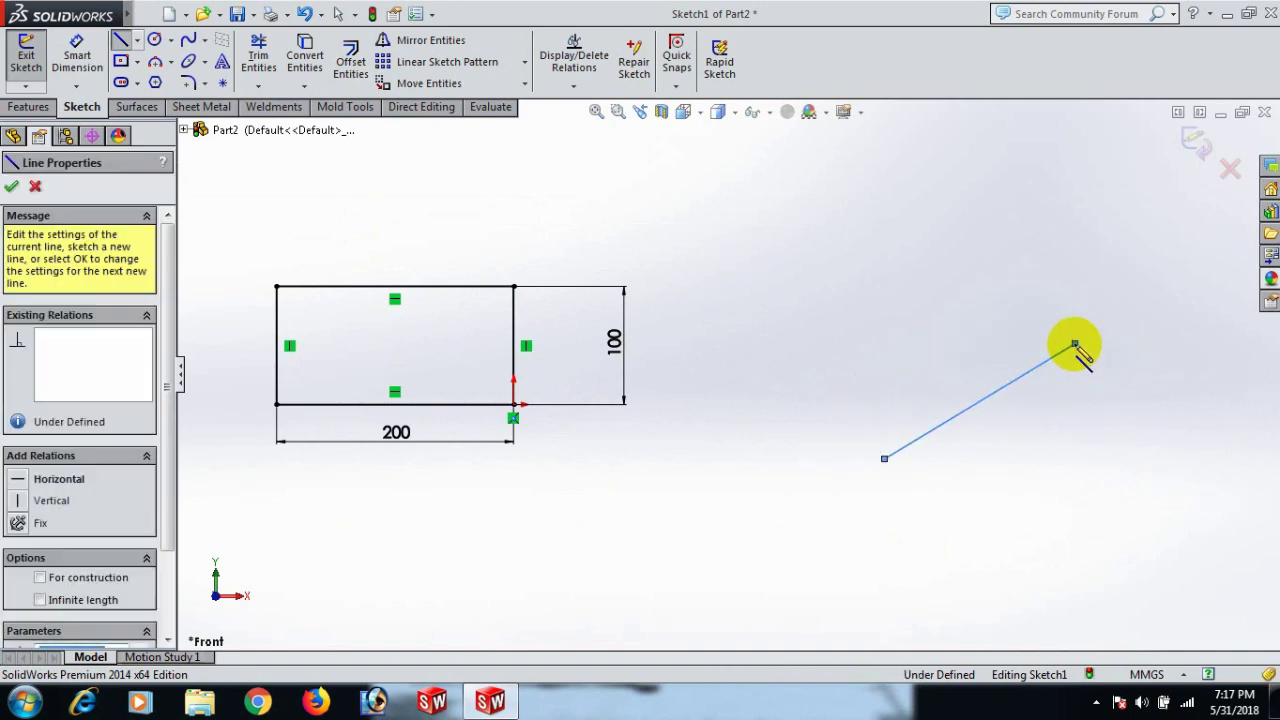
click(1027, 267)
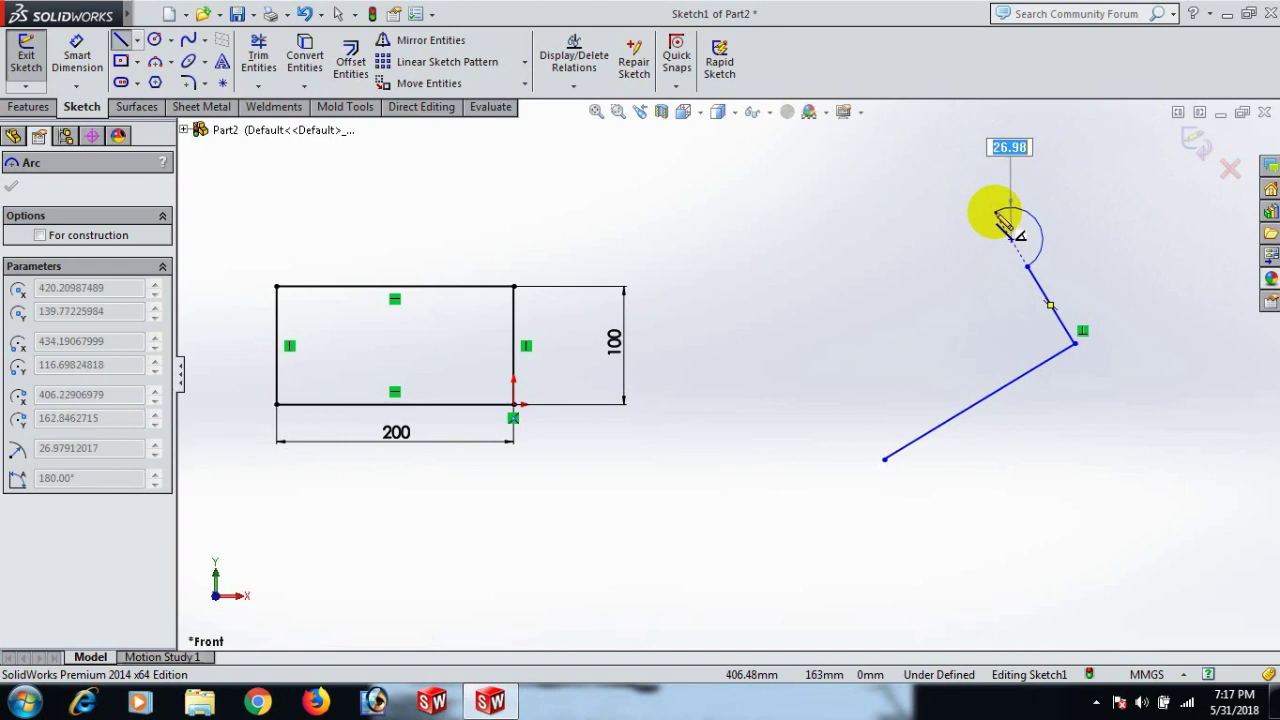
click(994, 213)
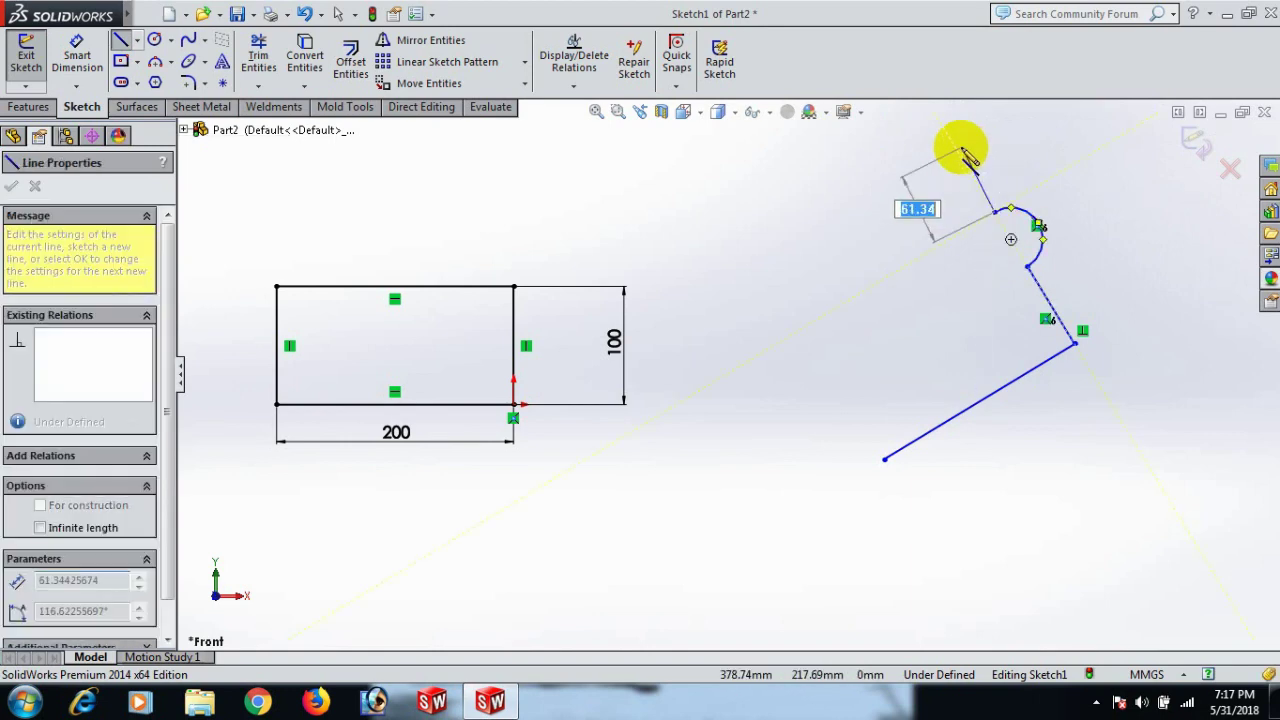
click(955, 147)
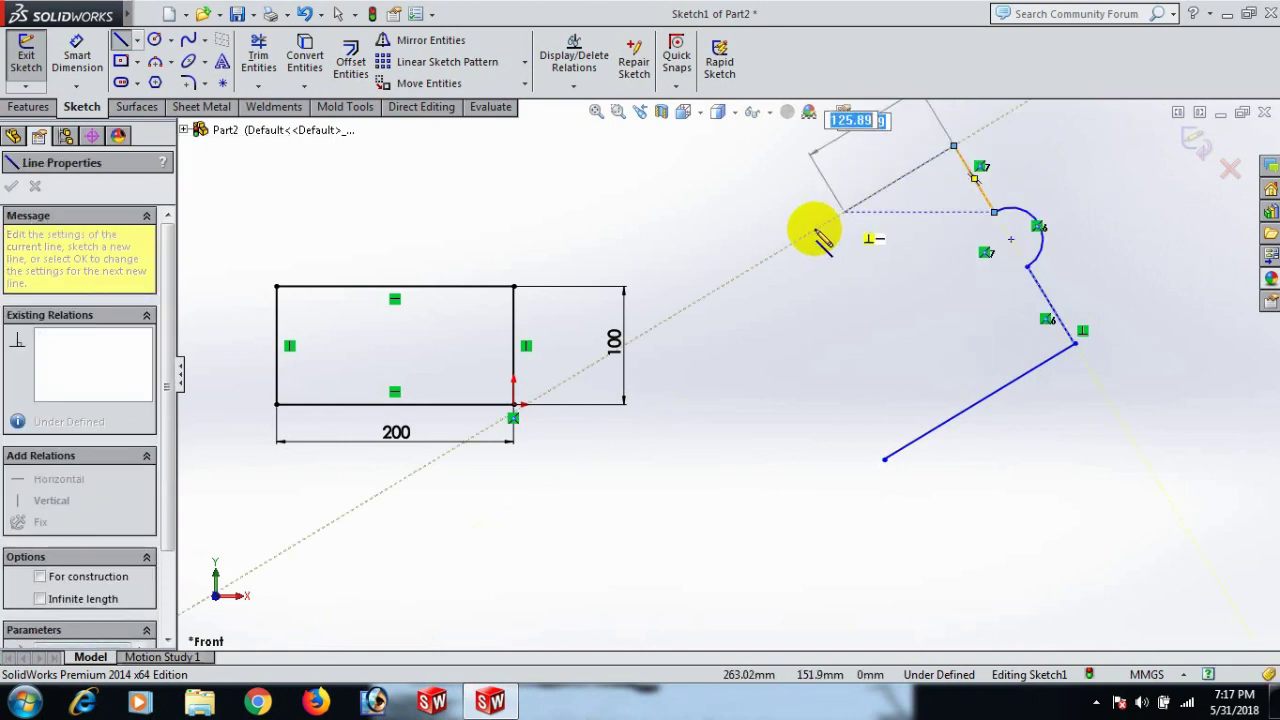
click(763, 262)
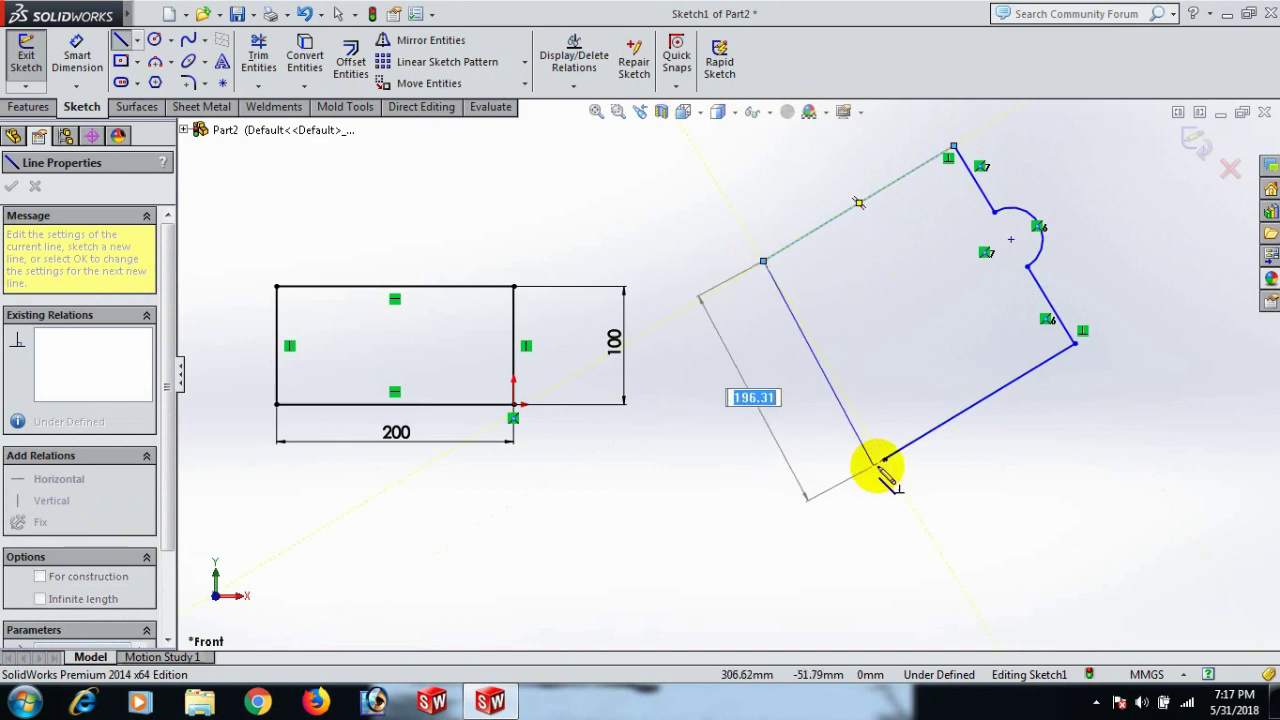
click(884, 460)
right_click(884, 460)
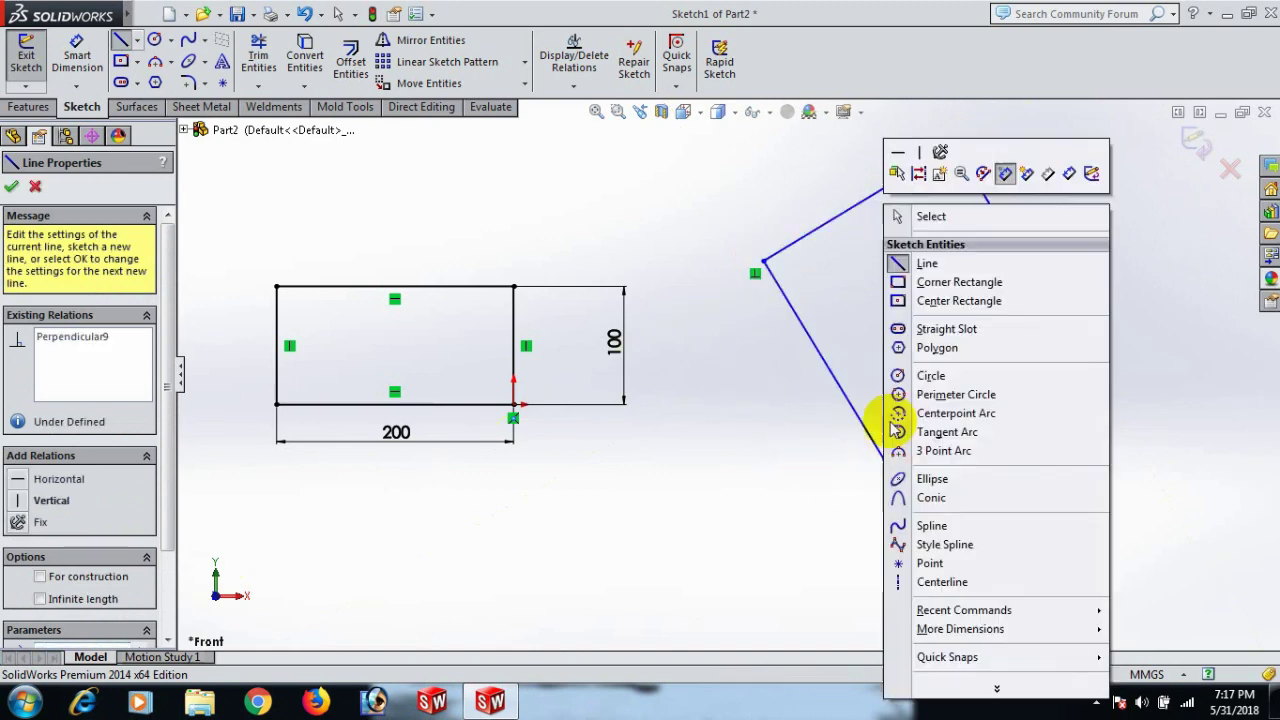
click(943, 212)
scroll(933, 327, up, 3)
scroll(928, 355, down, 2)
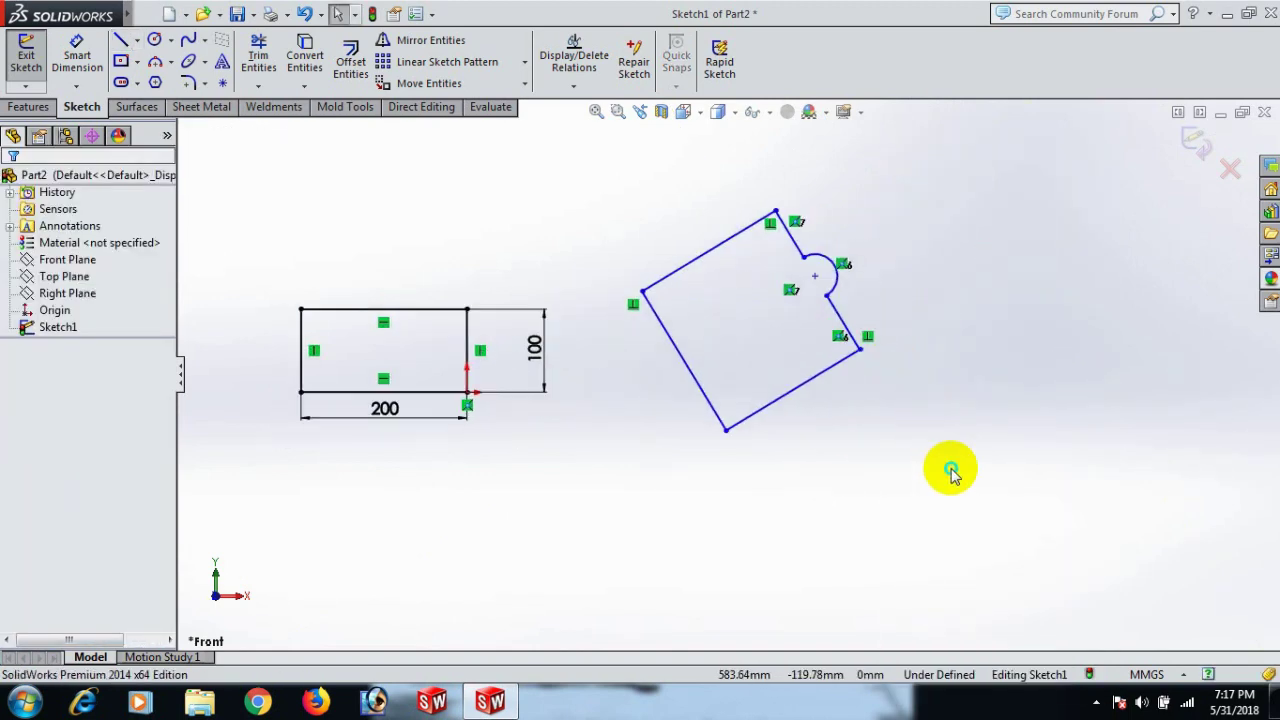
Dimension the profile's lower-right edge to 200 and lower-left edge to 150.
right_drag(948, 466, 942, 307)
click(805, 390)
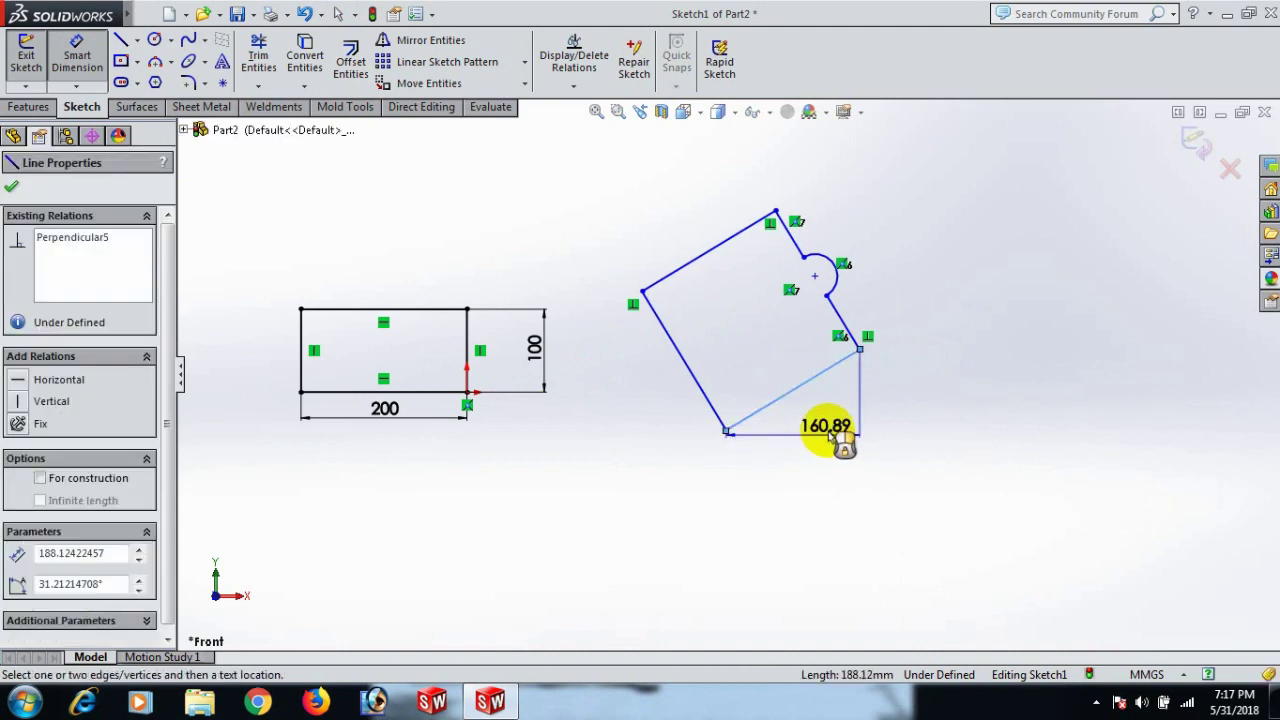
click(822, 415)
text(200)
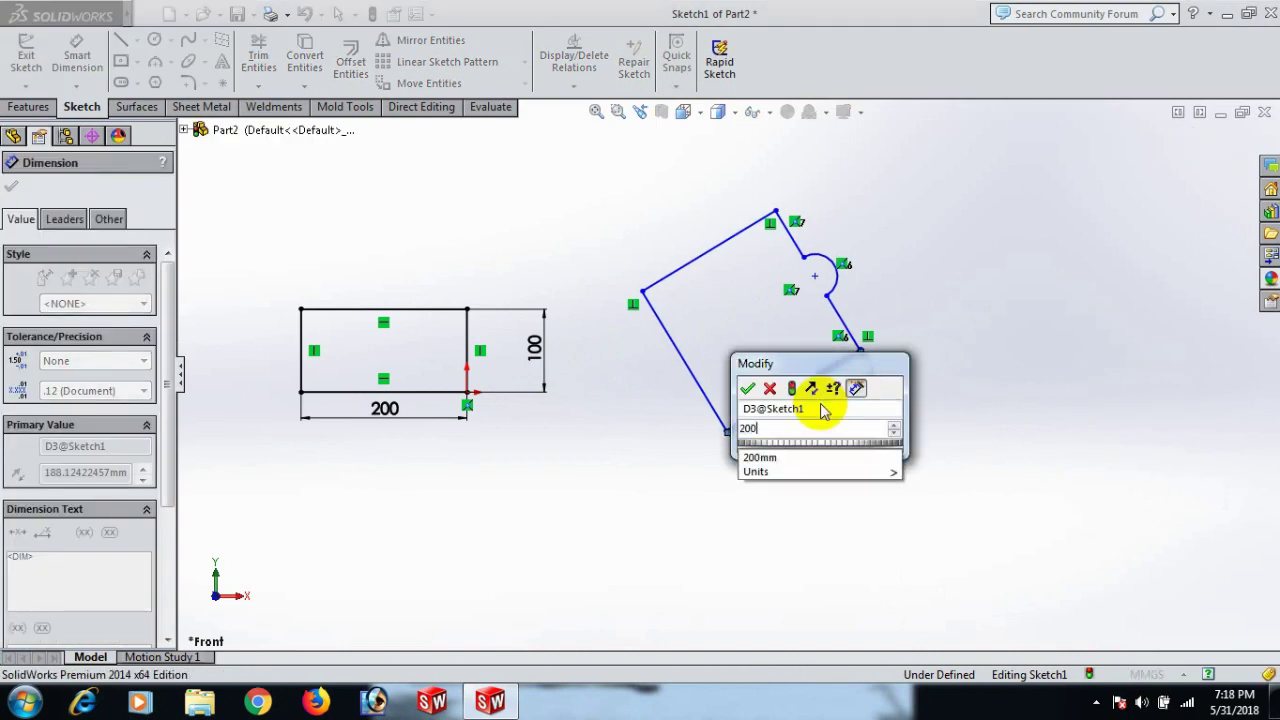
key(Return)
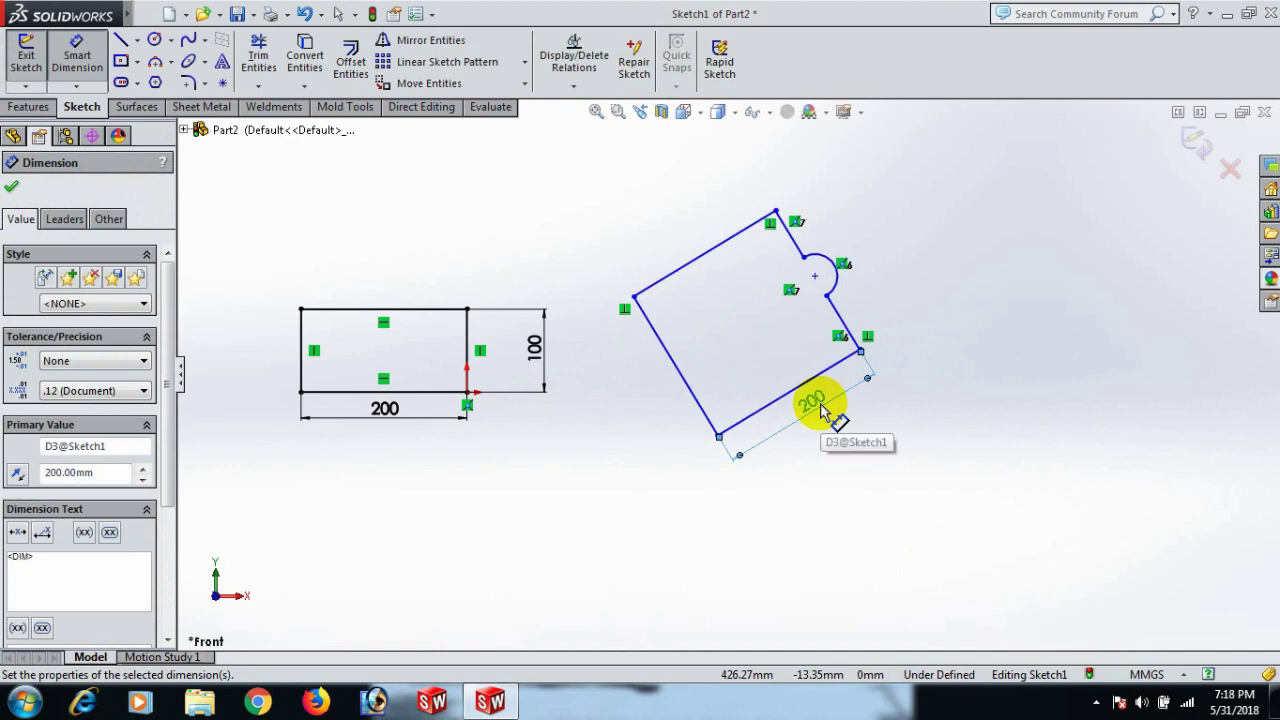
click(685, 395)
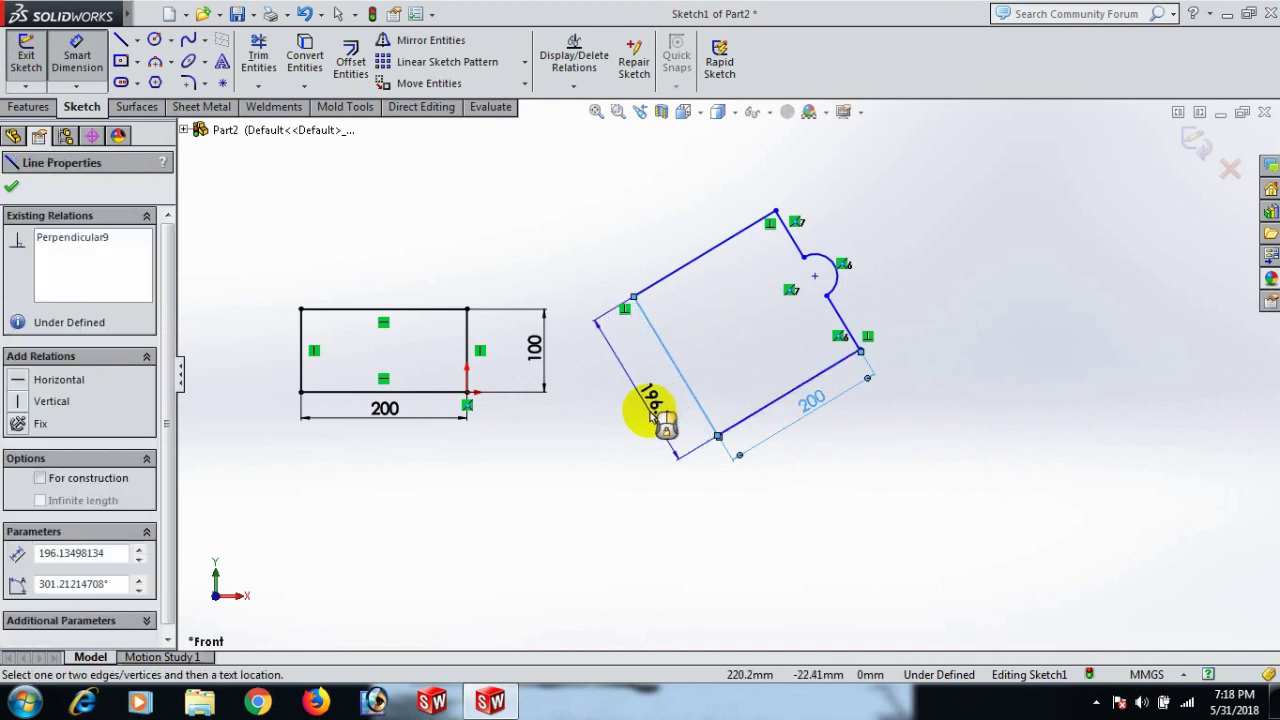
click(652, 414)
text(15)
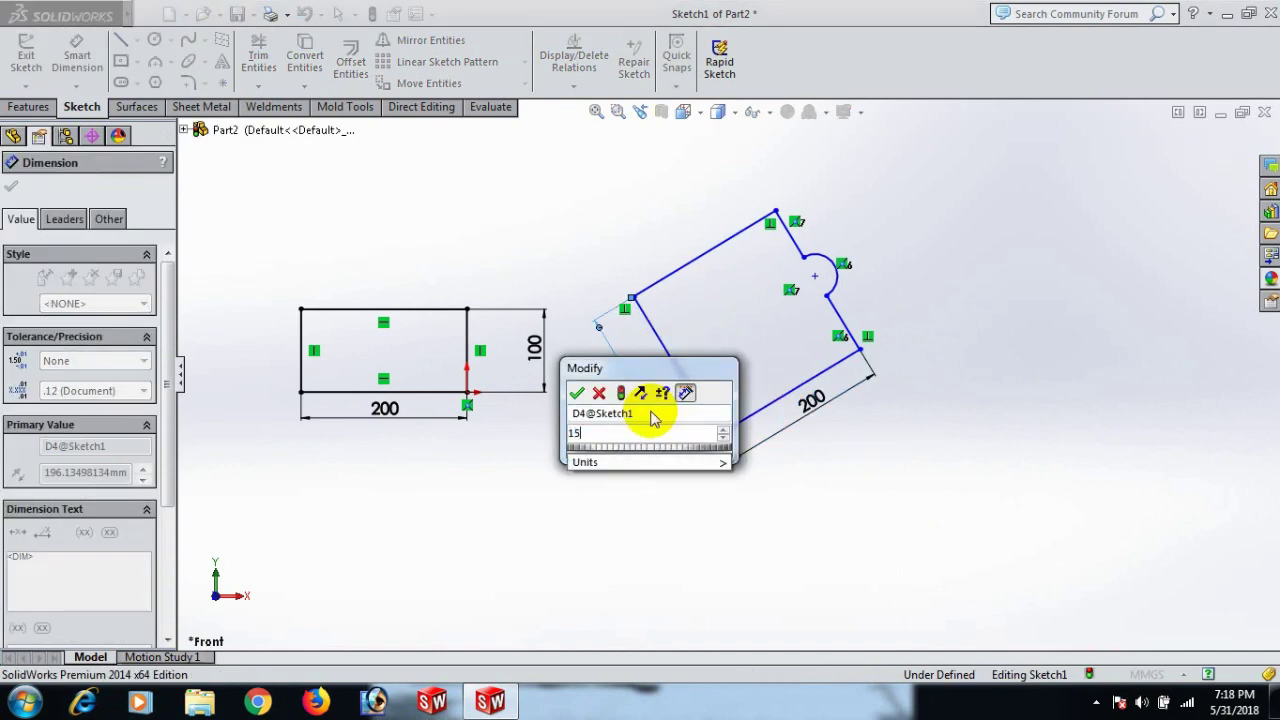
key(Return)
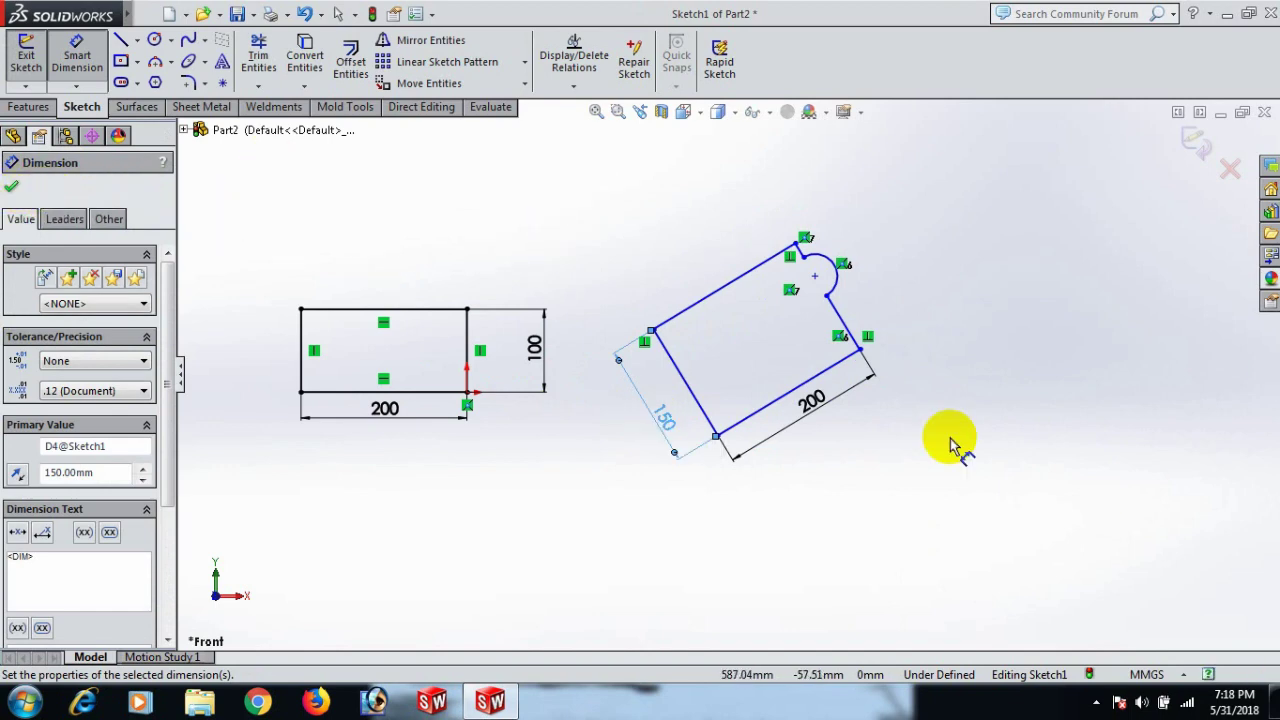
key(Escape)
right_click(950, 245)
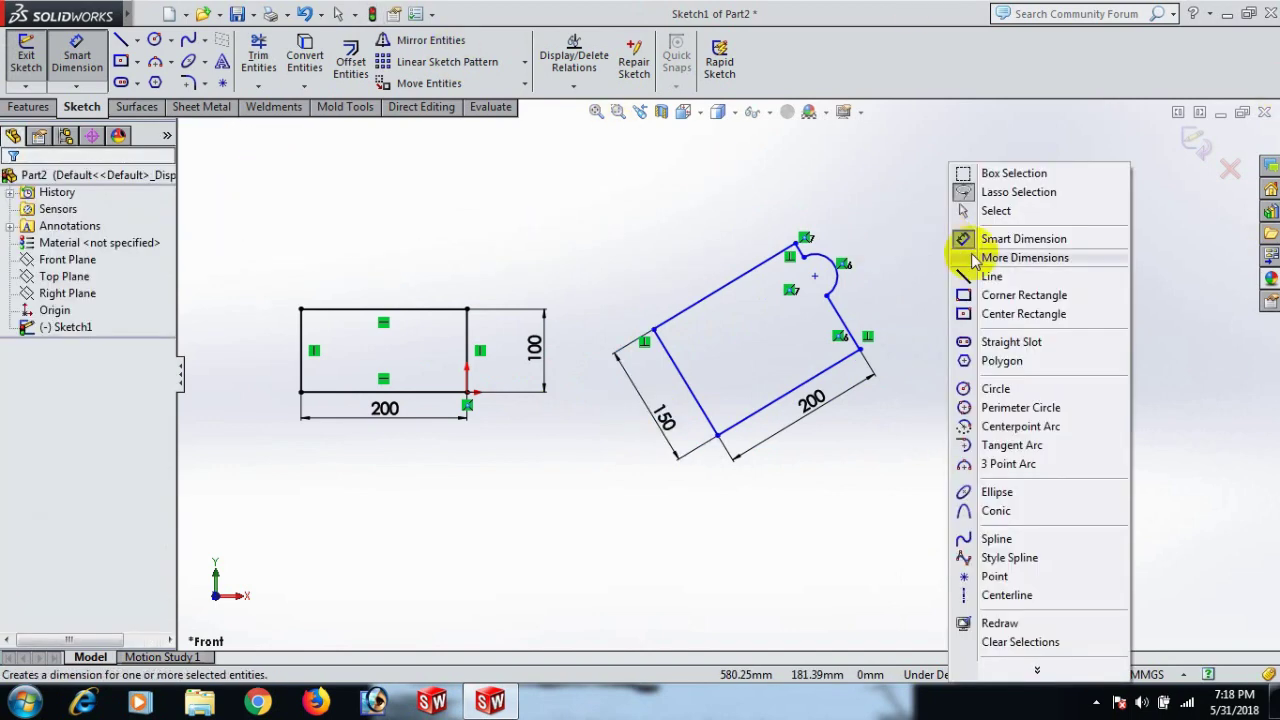
click(996, 210)
scroll(790, 290, down, 3)
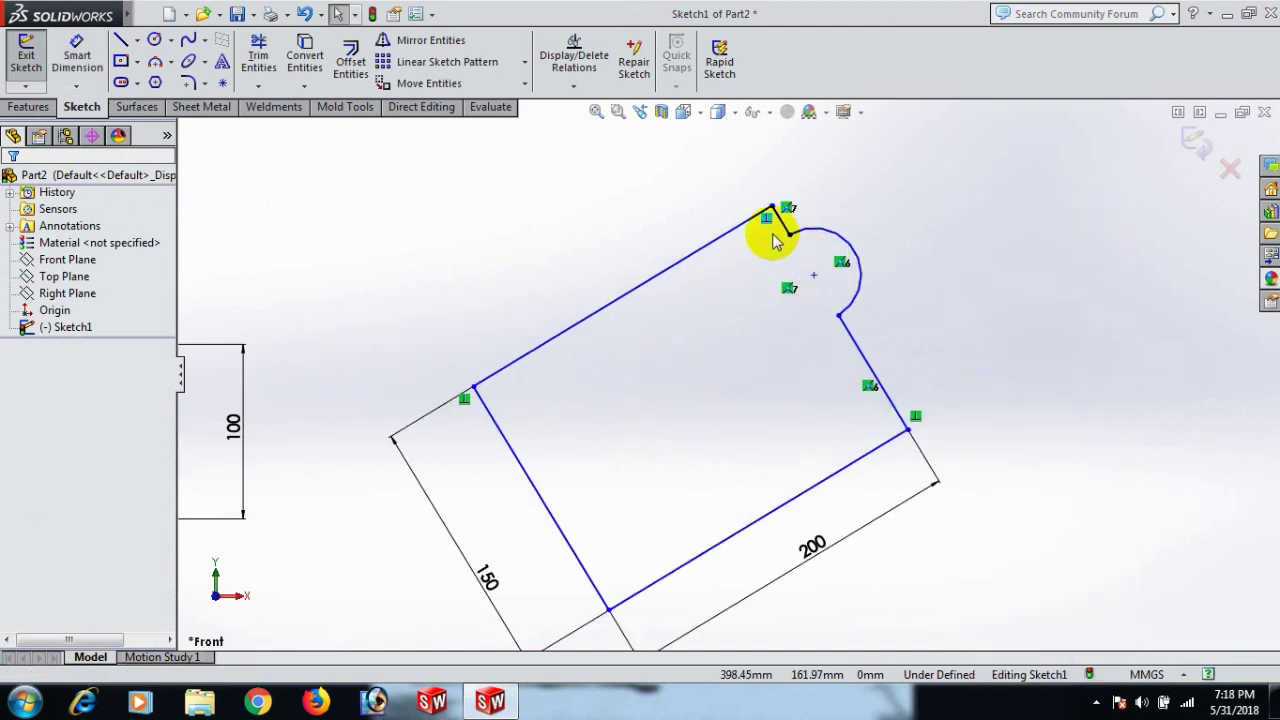
Make the two short edges beside the notch equal in length.
click(785, 229)
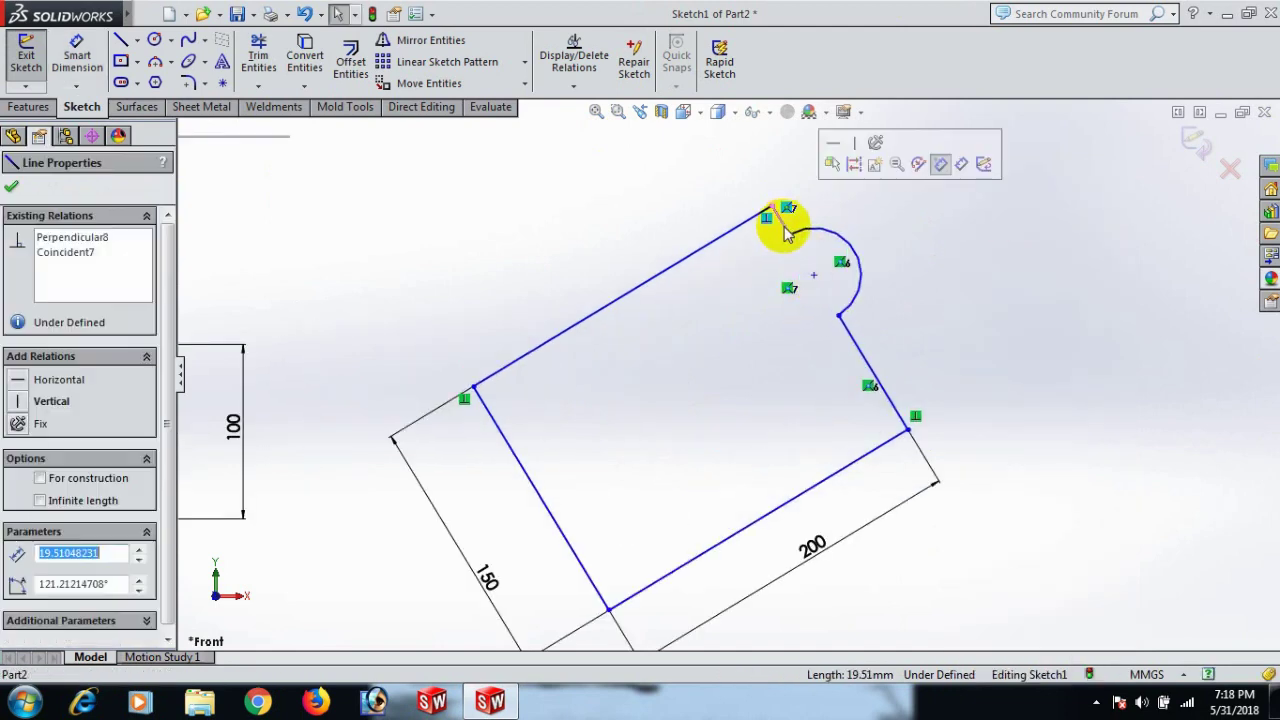
ctrl+click(880, 388)
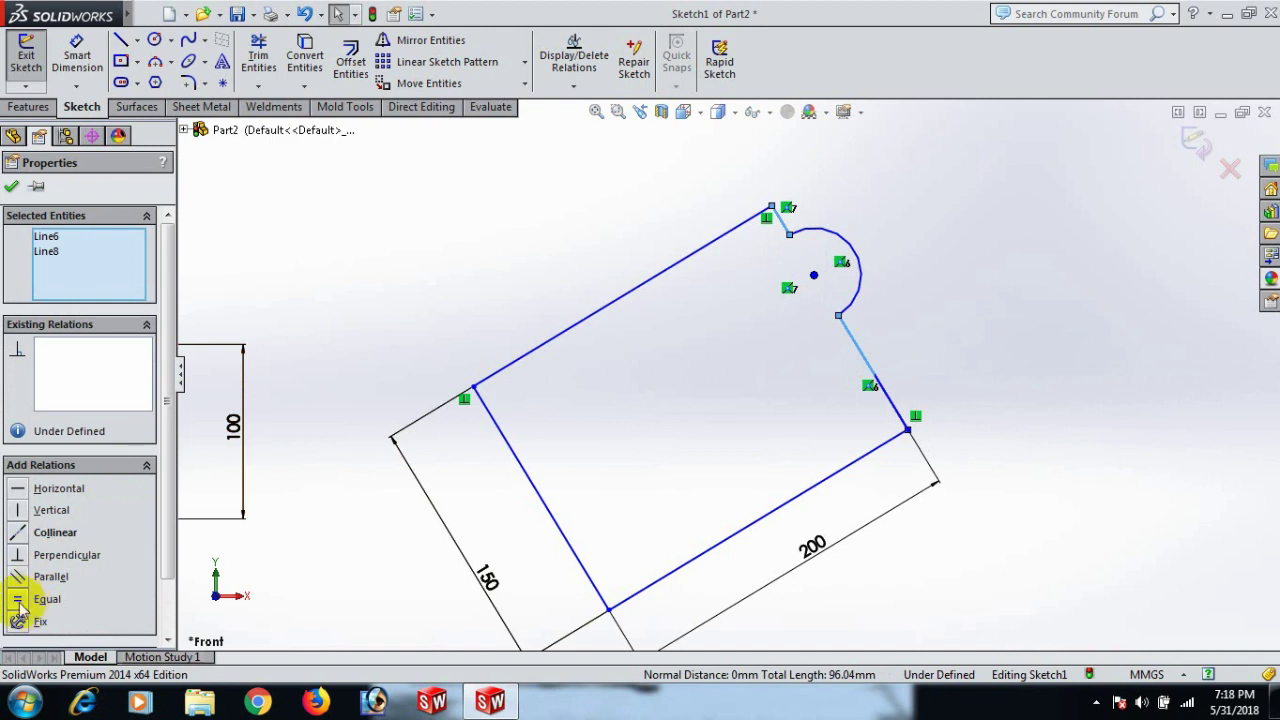
click(16, 598)
click(1052, 222)
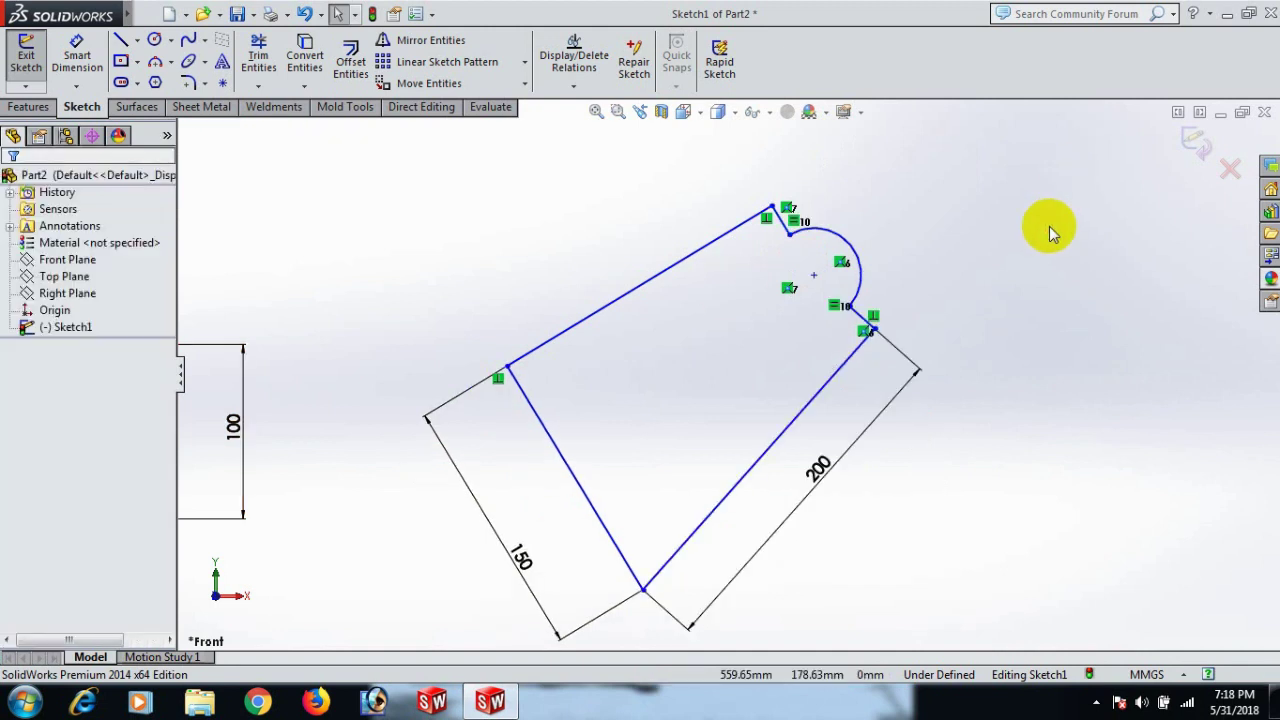
scroll(1030, 268, up, 2)
Draw a horizontal construction line from the profile's lowest corner.
key(l)
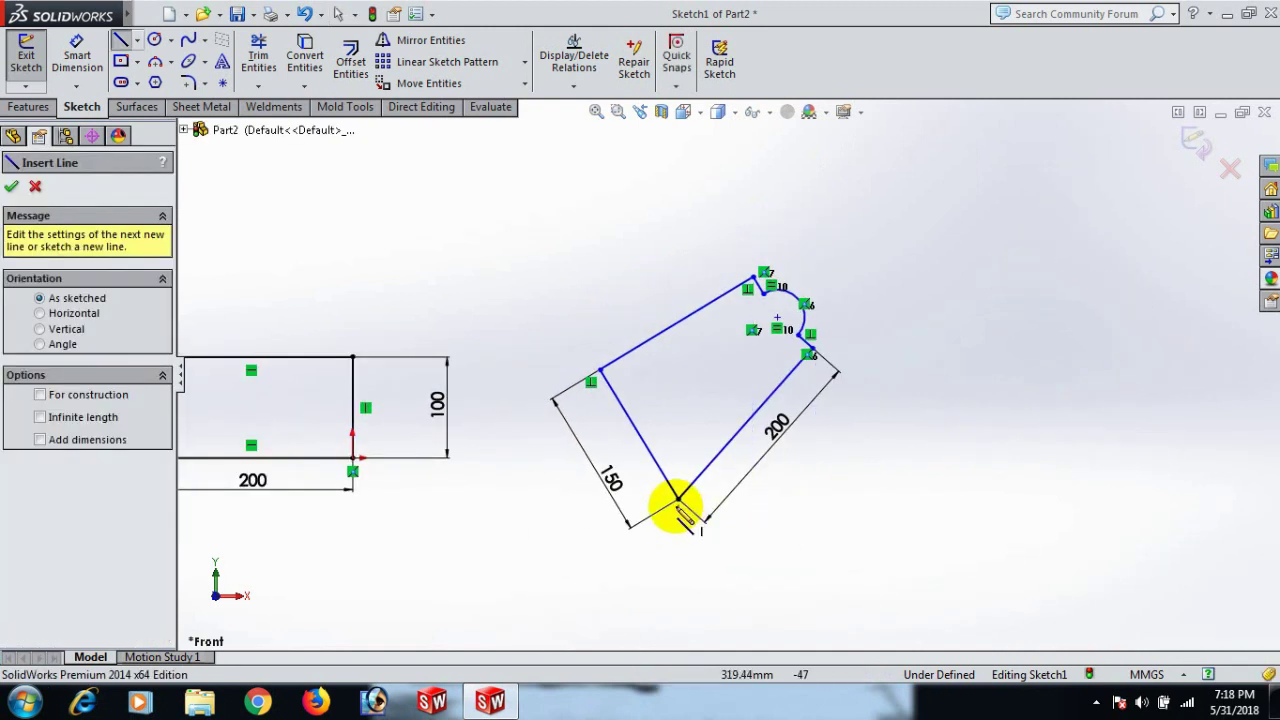
click(678, 498)
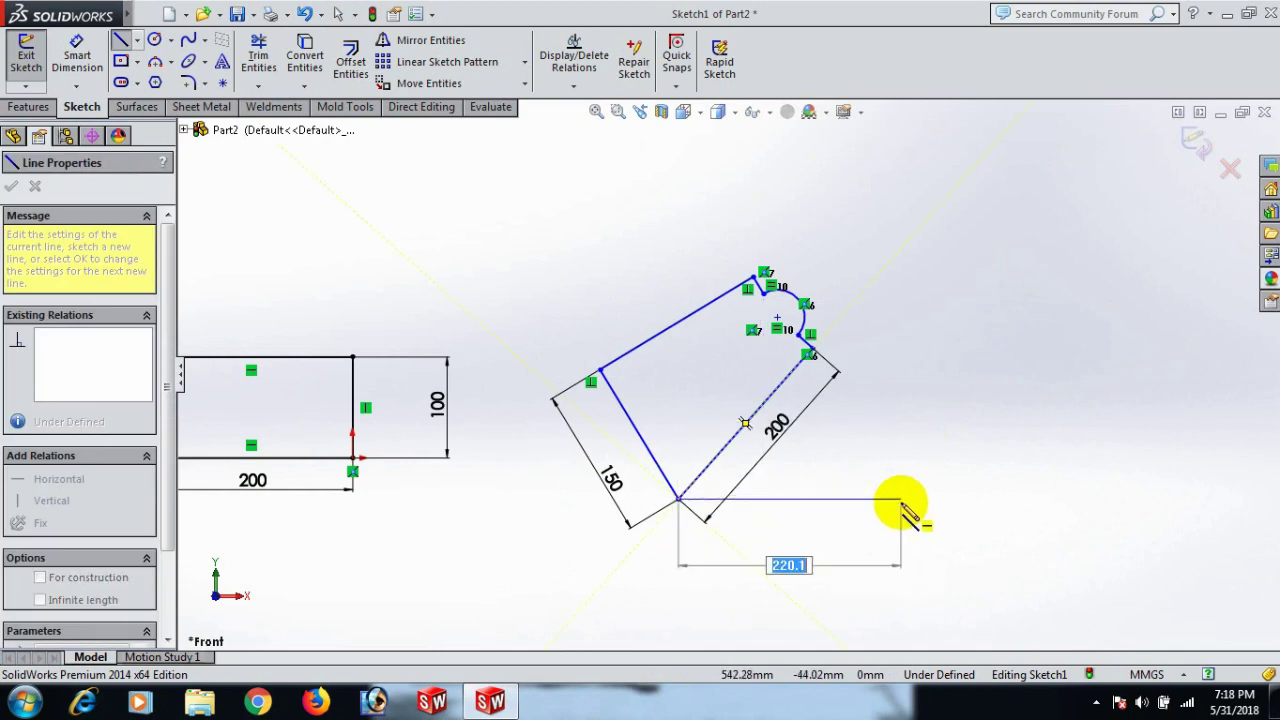
click(901, 500)
right_click(906, 505)
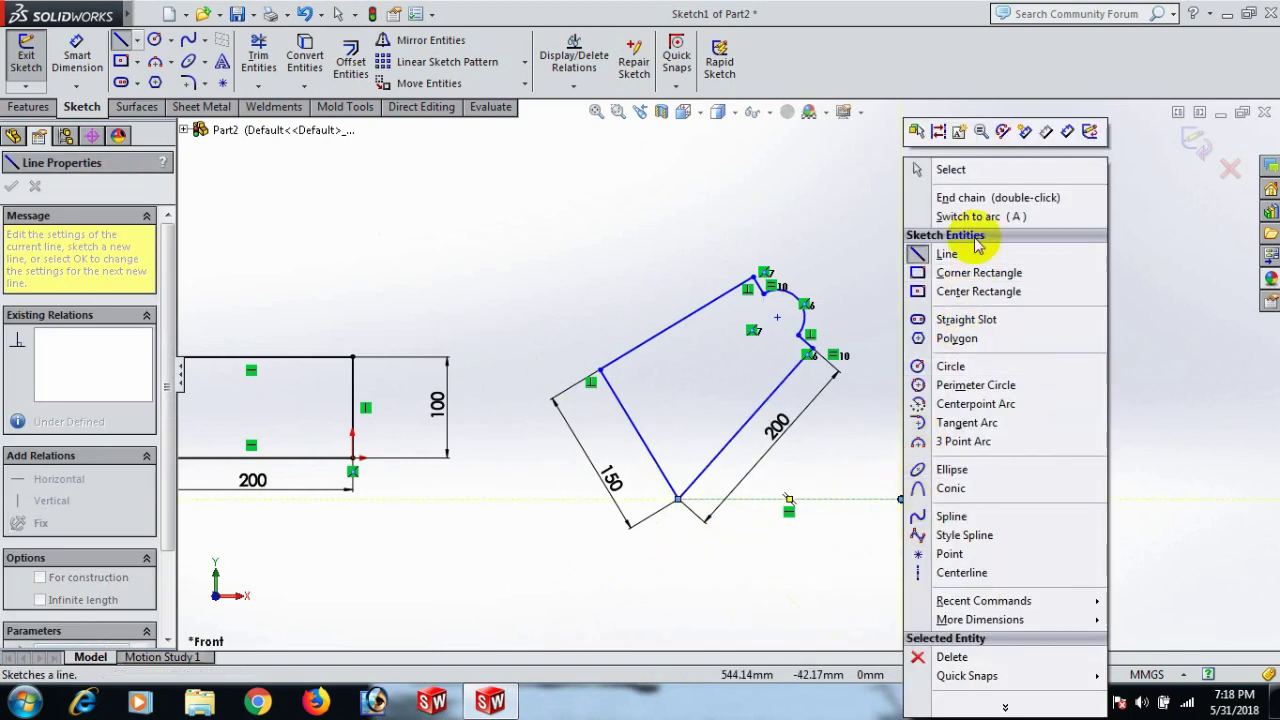
click(970, 170)
click(858, 500)
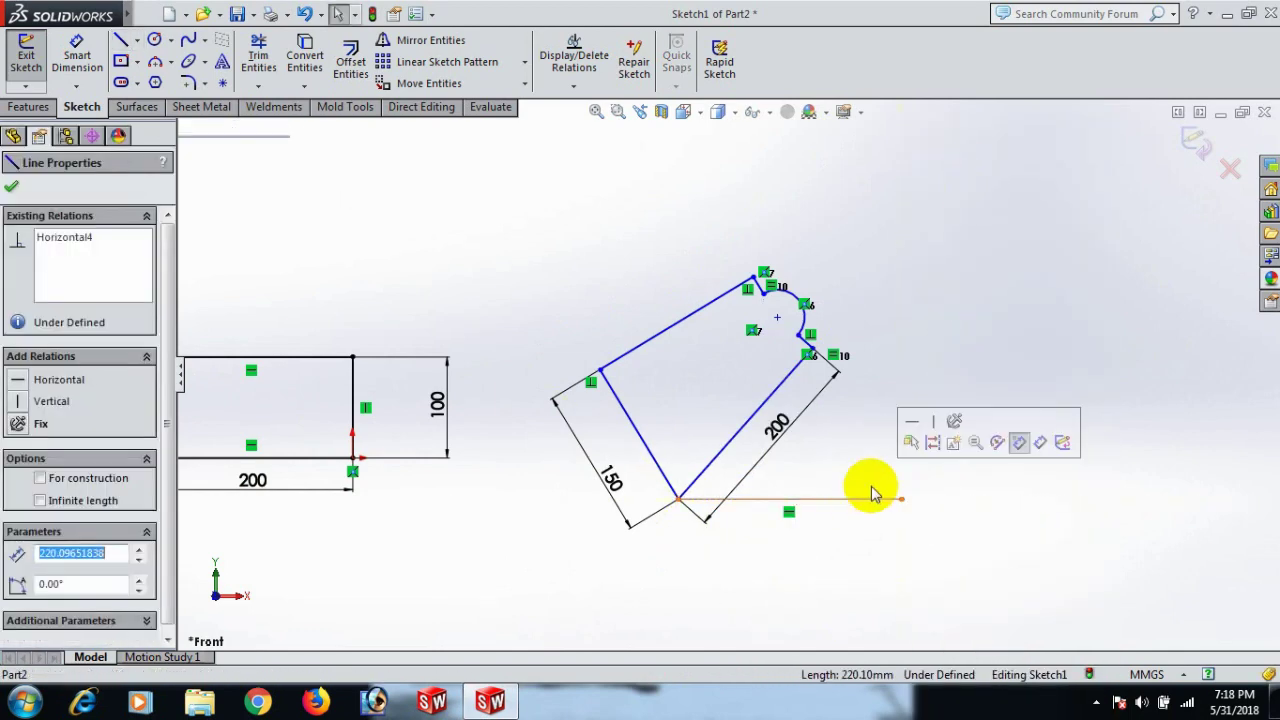
click(932, 443)
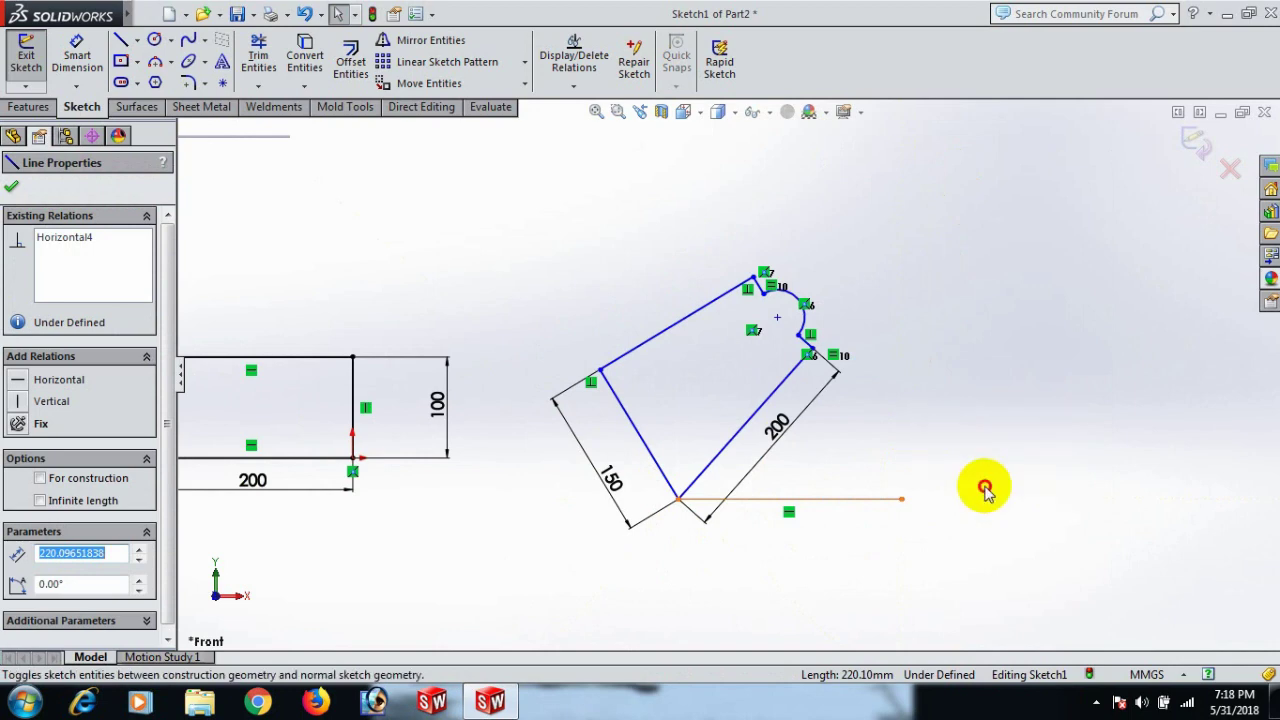
click(982, 490)
Dimension the angle between the construction line and the 200 edge as 30°.
right_drag(980, 489, 977, 394)
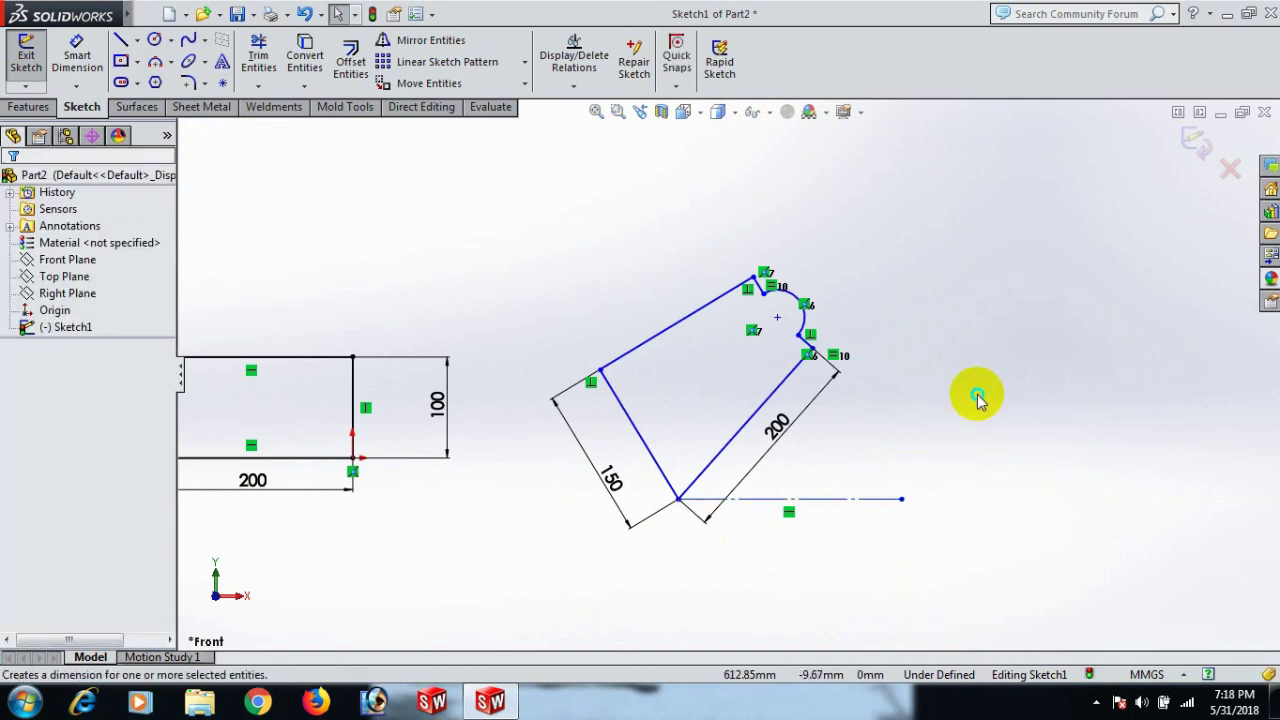
click(847, 508)
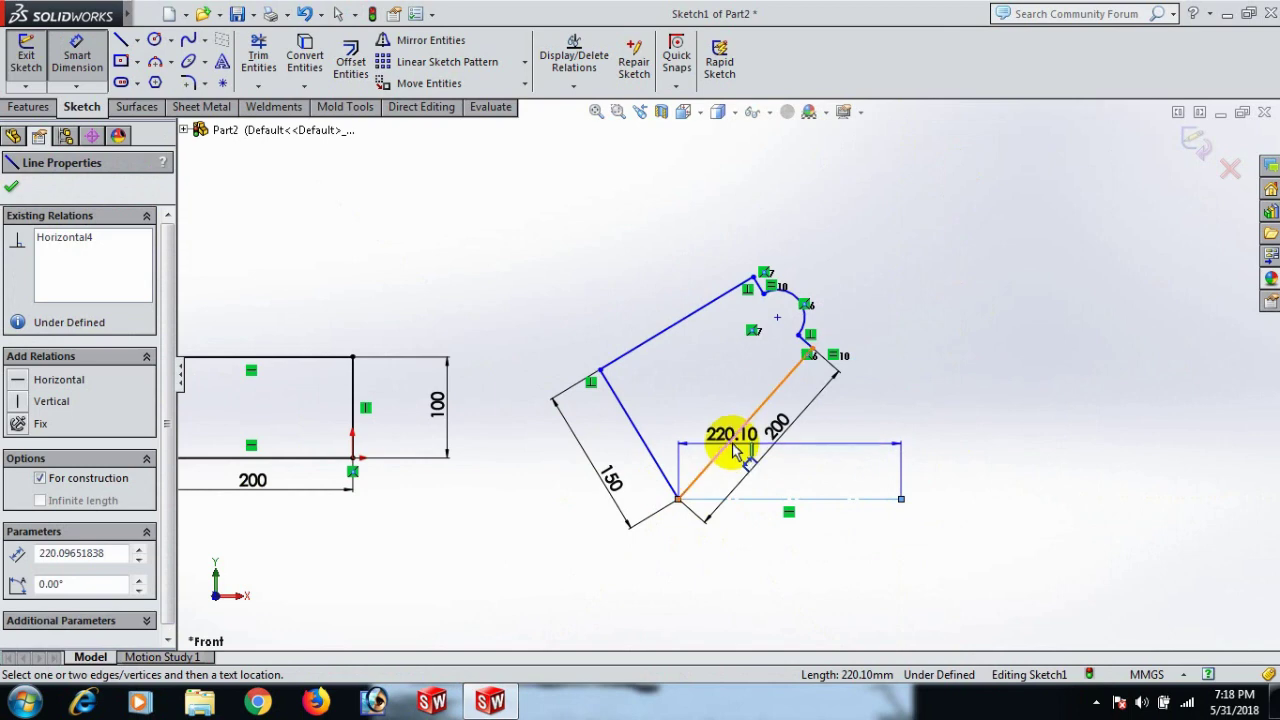
click(734, 436)
click(825, 438)
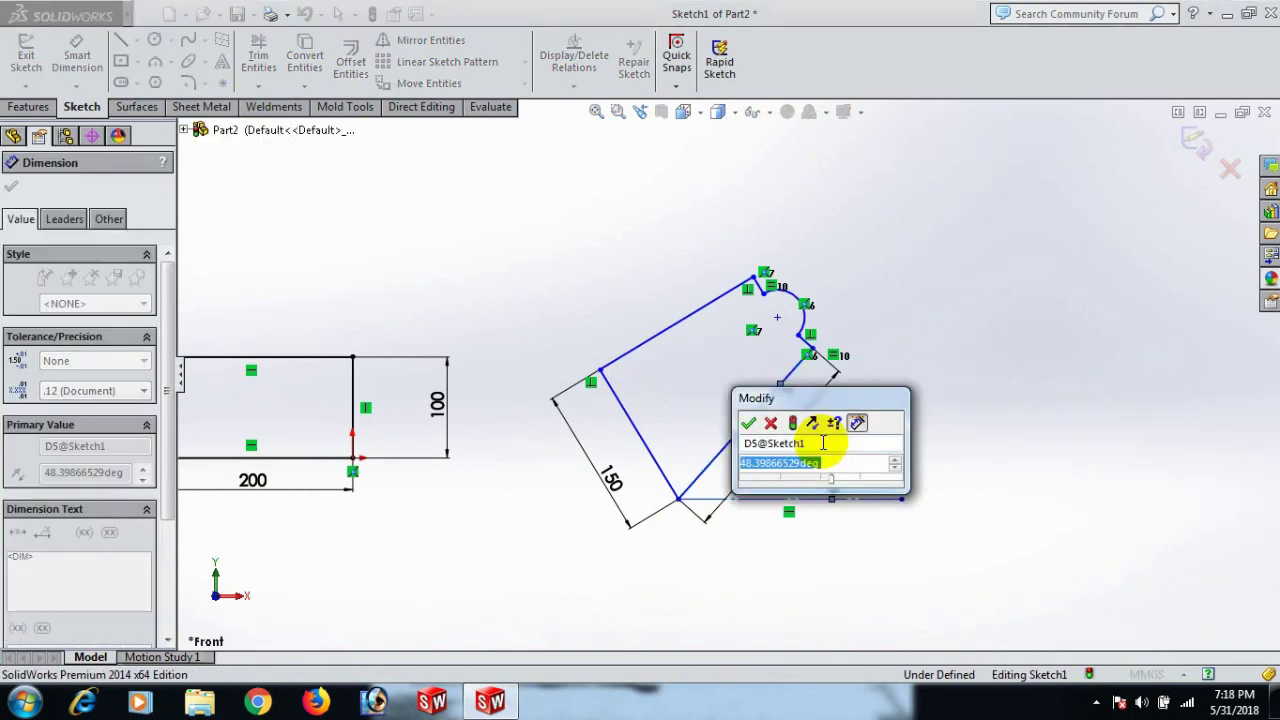
text(30)
key(Return)
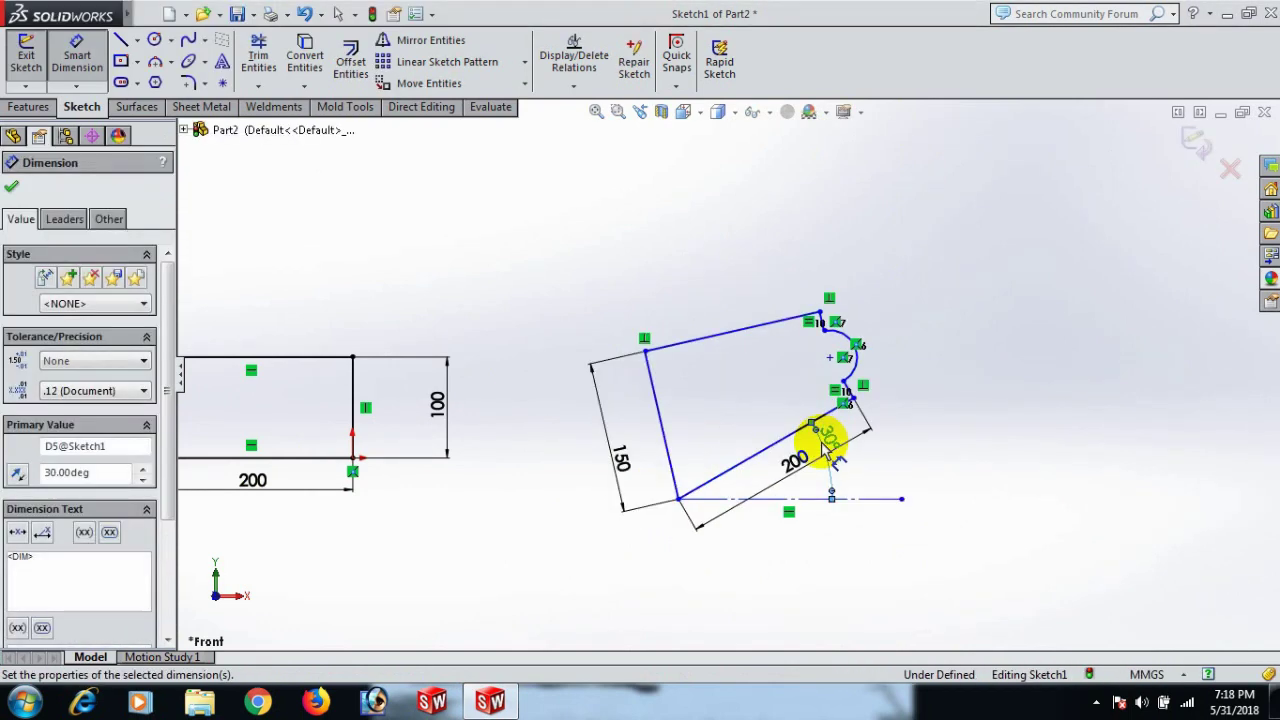
click(920, 337)
right_click(920, 337)
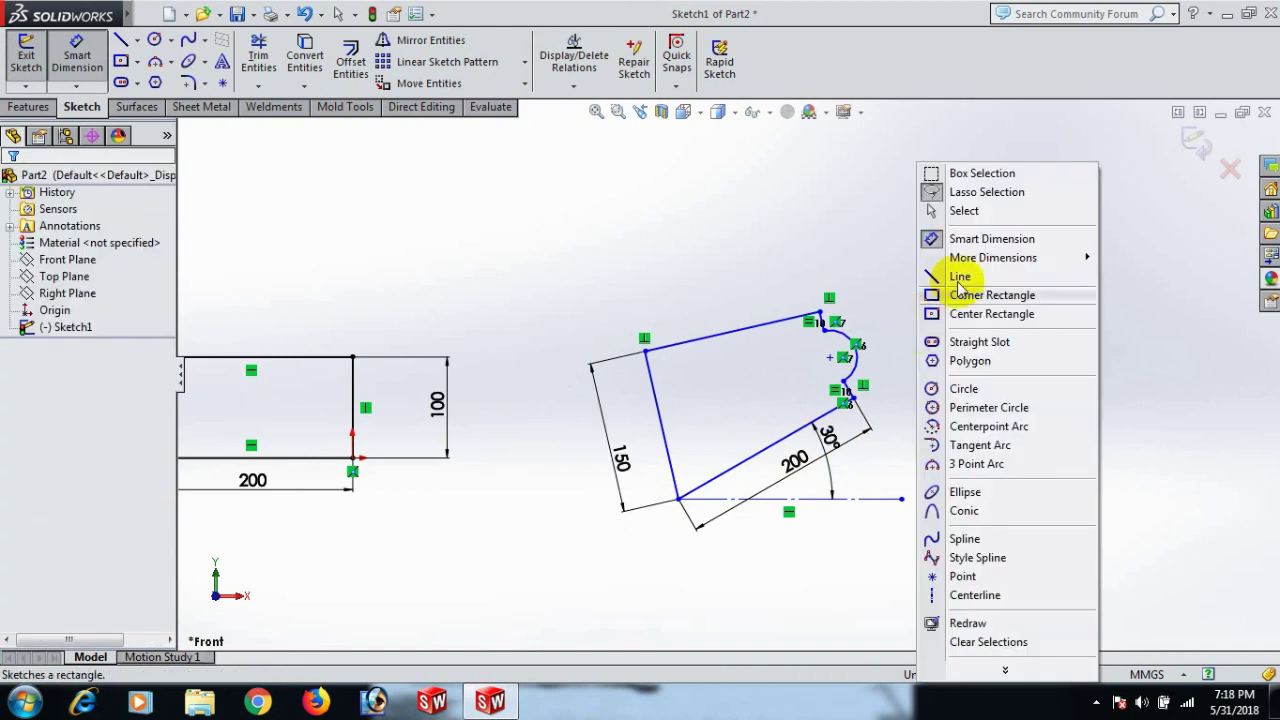
Make the profile's two long edges parallel.
click(966, 211)
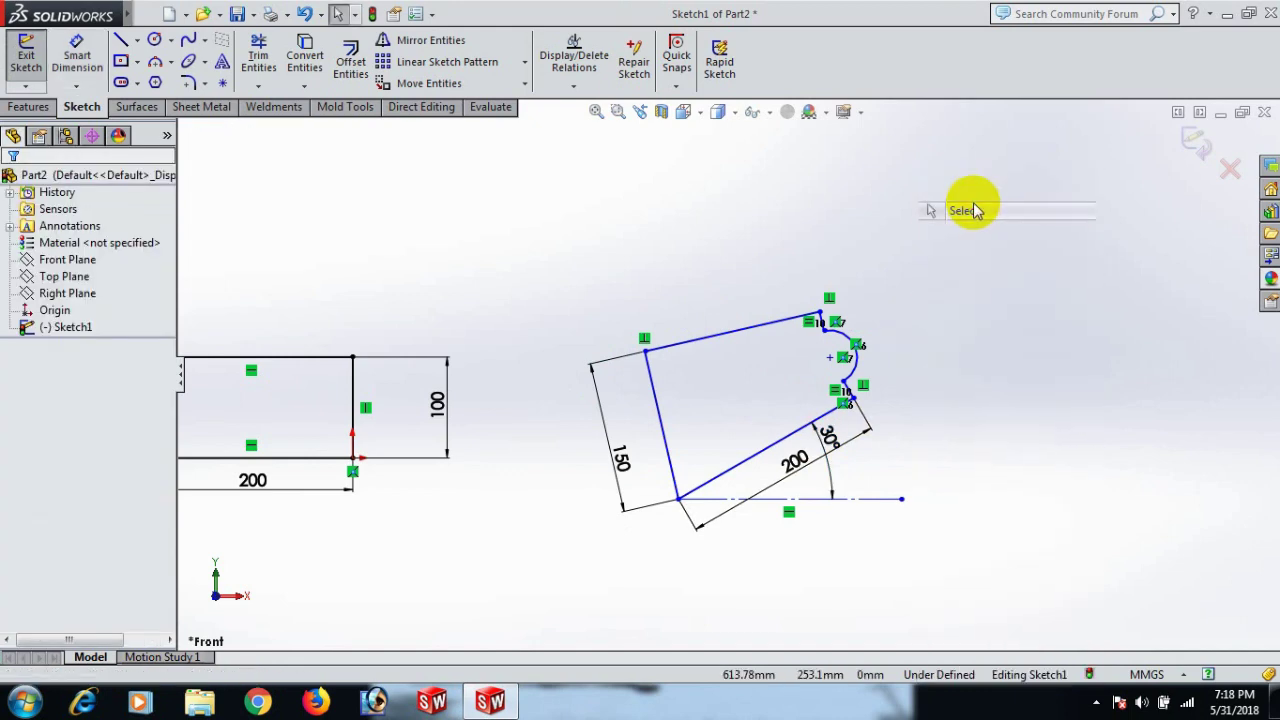
click(776, 450)
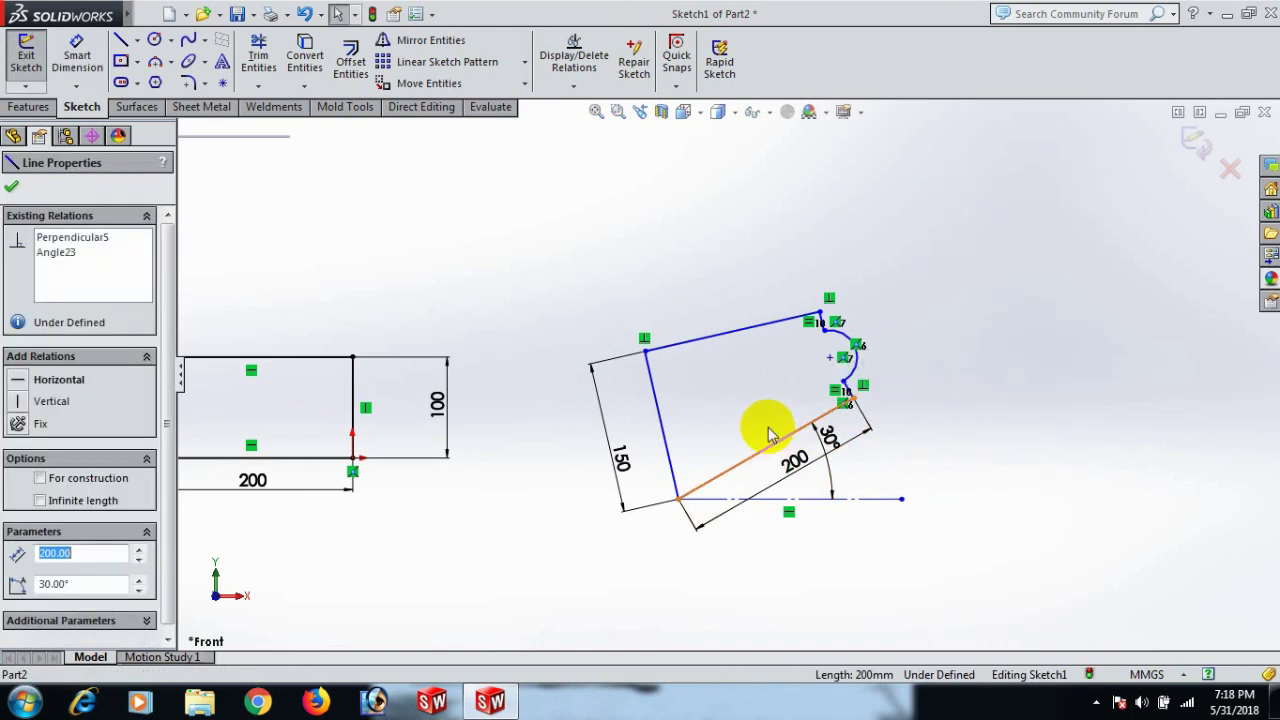
ctrl+click(737, 333)
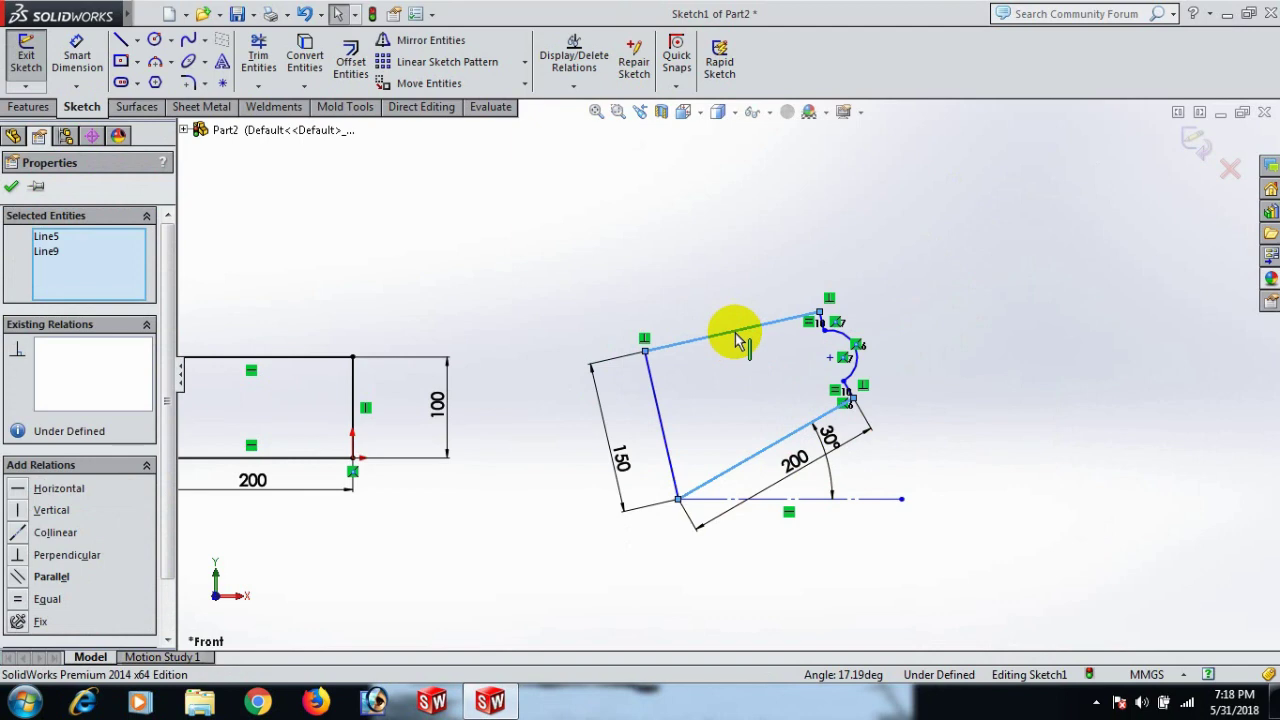
click(14, 580)
click(942, 323)
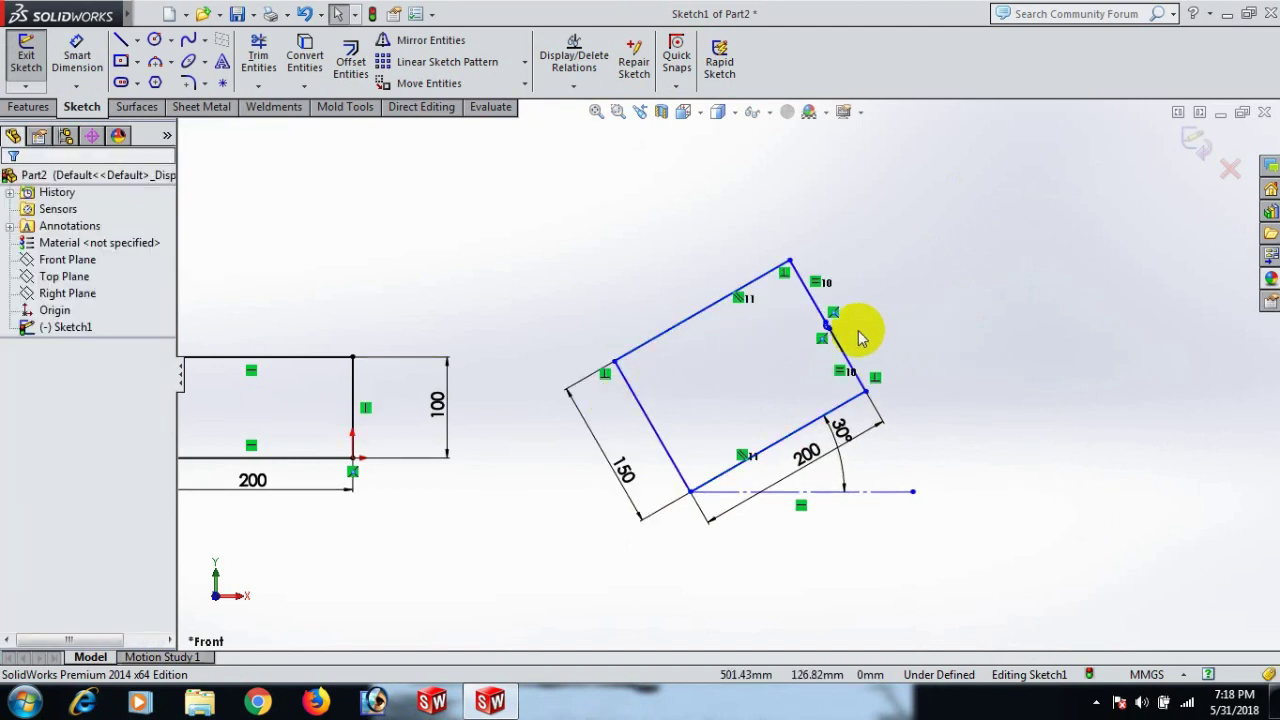
Reposition the notch point and dimension the short edge below the notch to 50.
scroll(771, 329, down, 6)
mouse_move(728, 320)
mouse_down()
mouse_move(751, 380)
mouse_move(788, 420)
mouse_up()
scroll(977, 391, up, 5)
key(d)
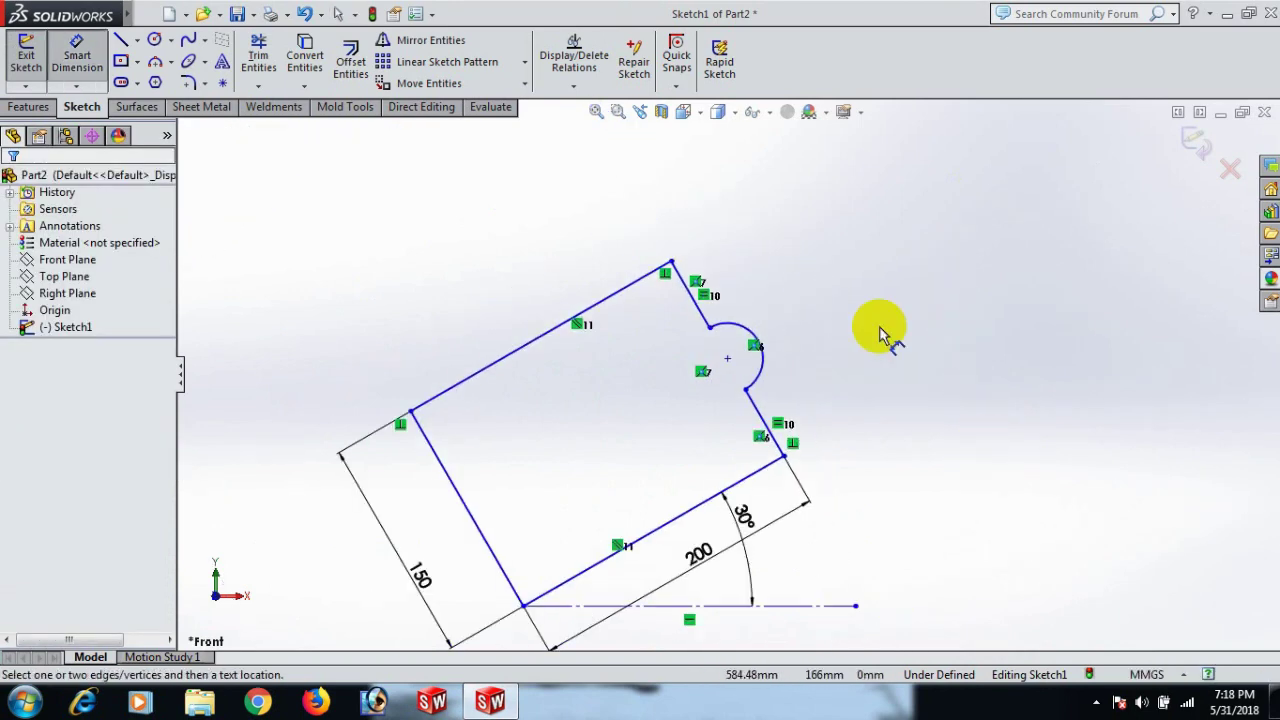
click(758, 418)
click(817, 372)
text(50)
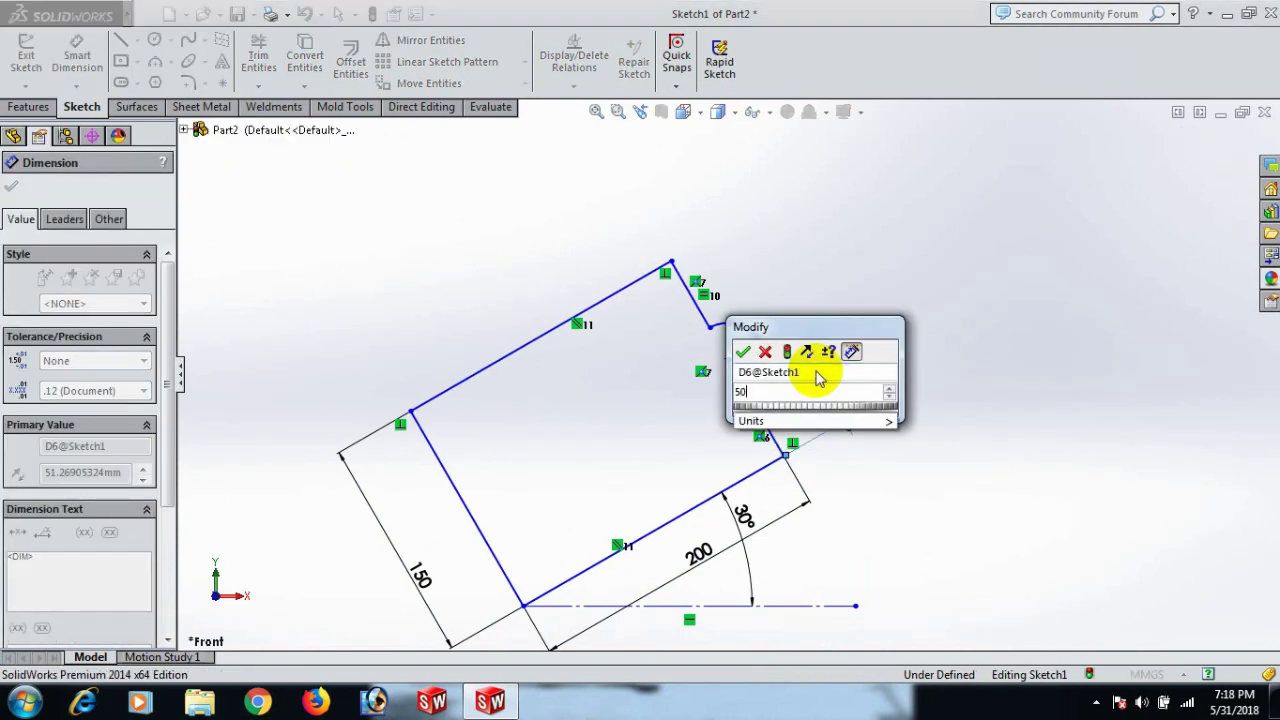
key(Return)
click(990, 305)
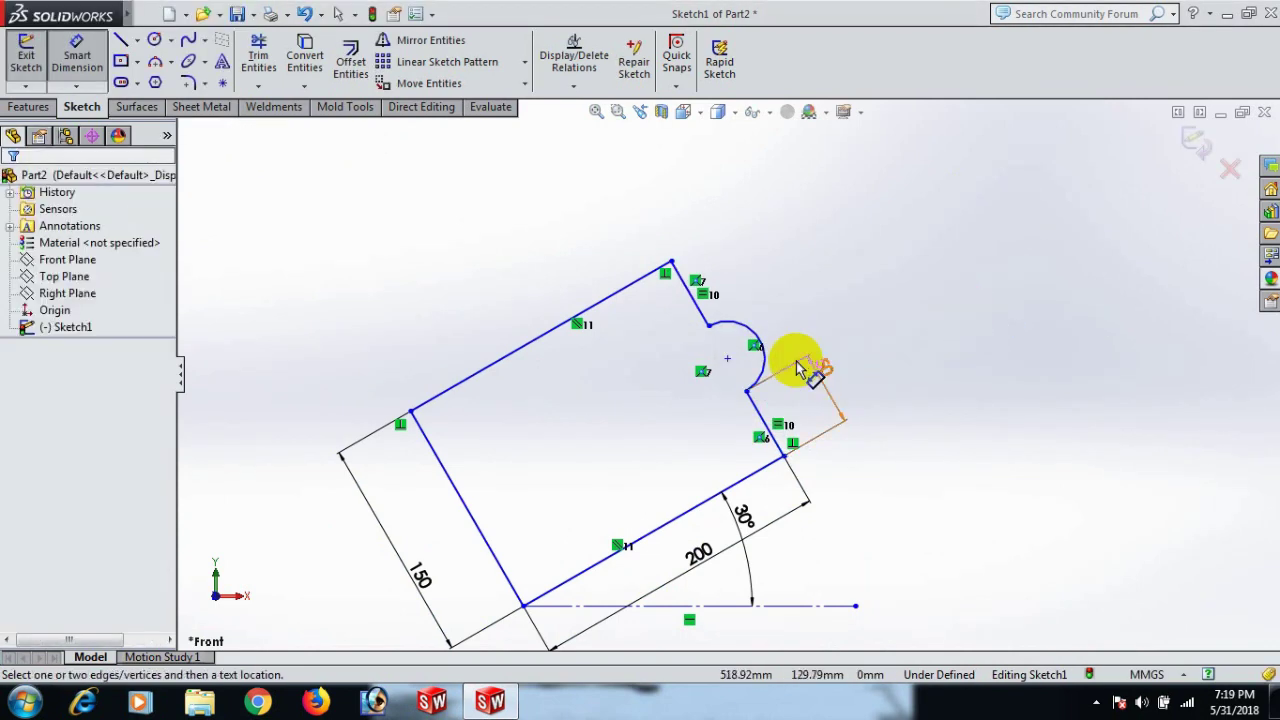
Discard the redundant radius dimension on the notch arc and fit the sketch in view.
click(750, 332)
click(848, 268)
click(752, 387)
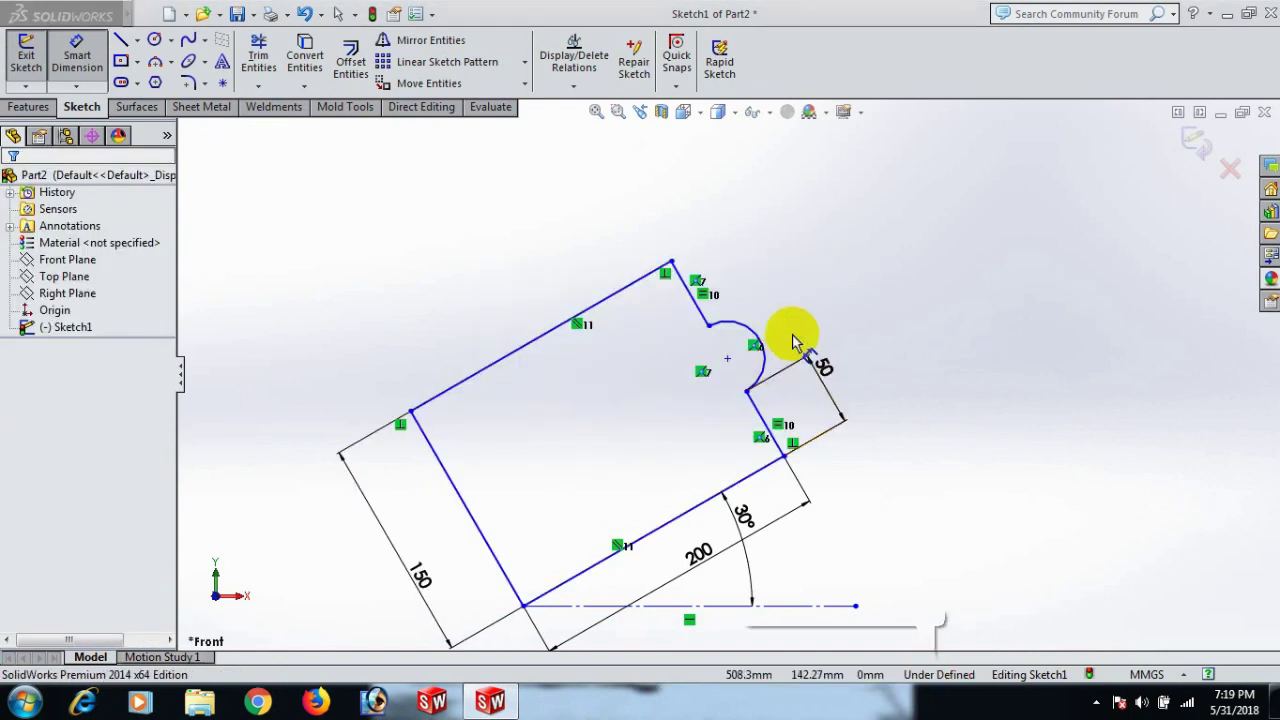
right_click(803, 237)
click(849, 212)
key(z)
right_drag(962, 350, 977, 215)
right_click(952, 322)
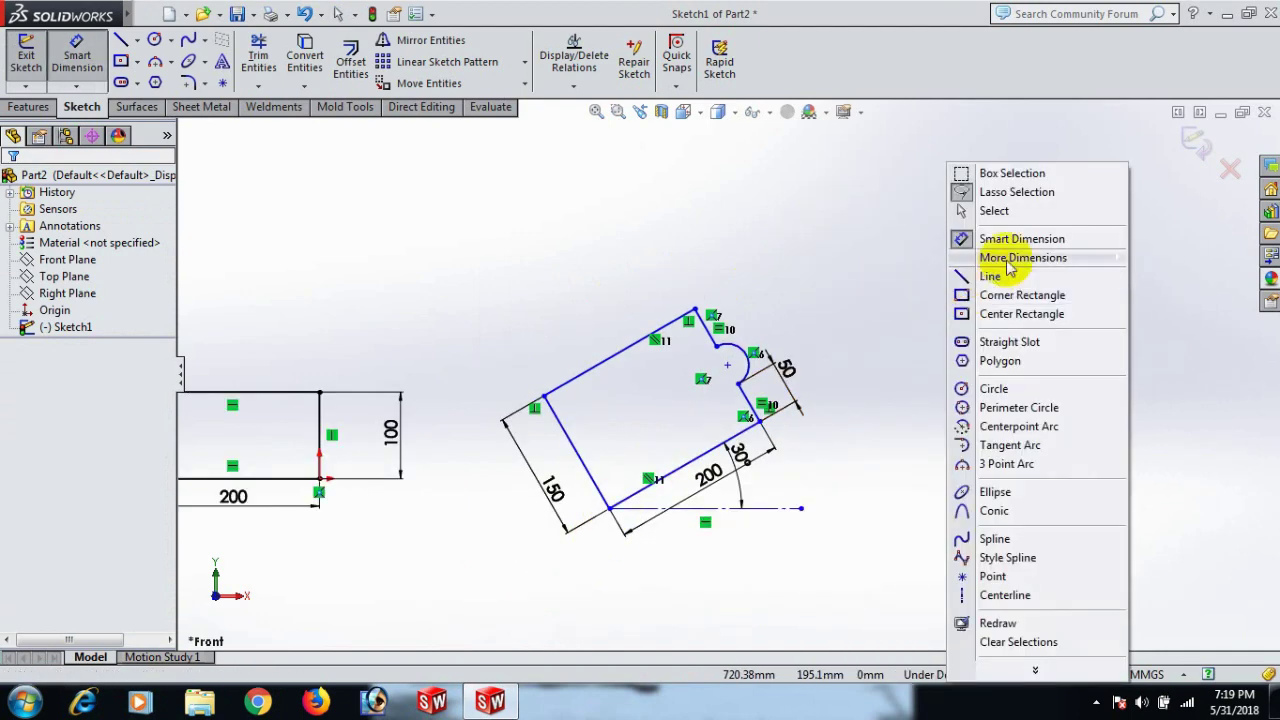
Make the rectangle's lower right corner and the profile's lowest corner horizontally level.
click(1003, 210)
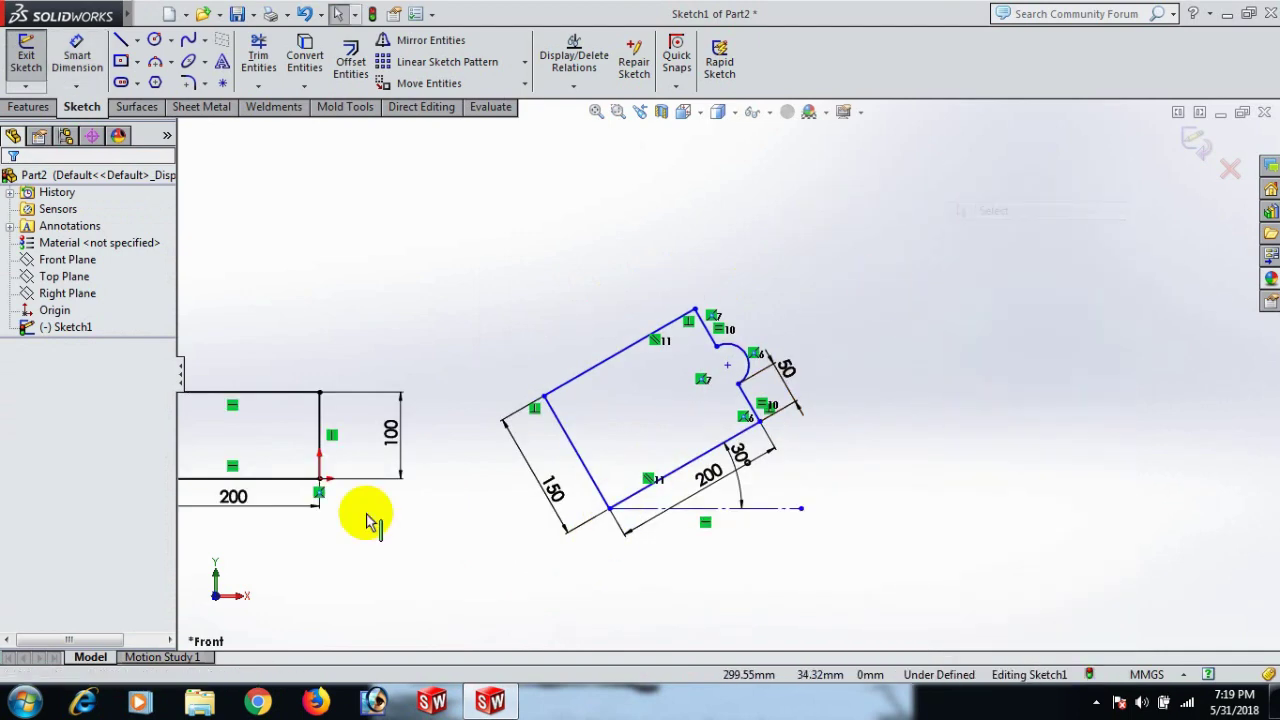
click(318, 480)
ctrl+click(610, 512)
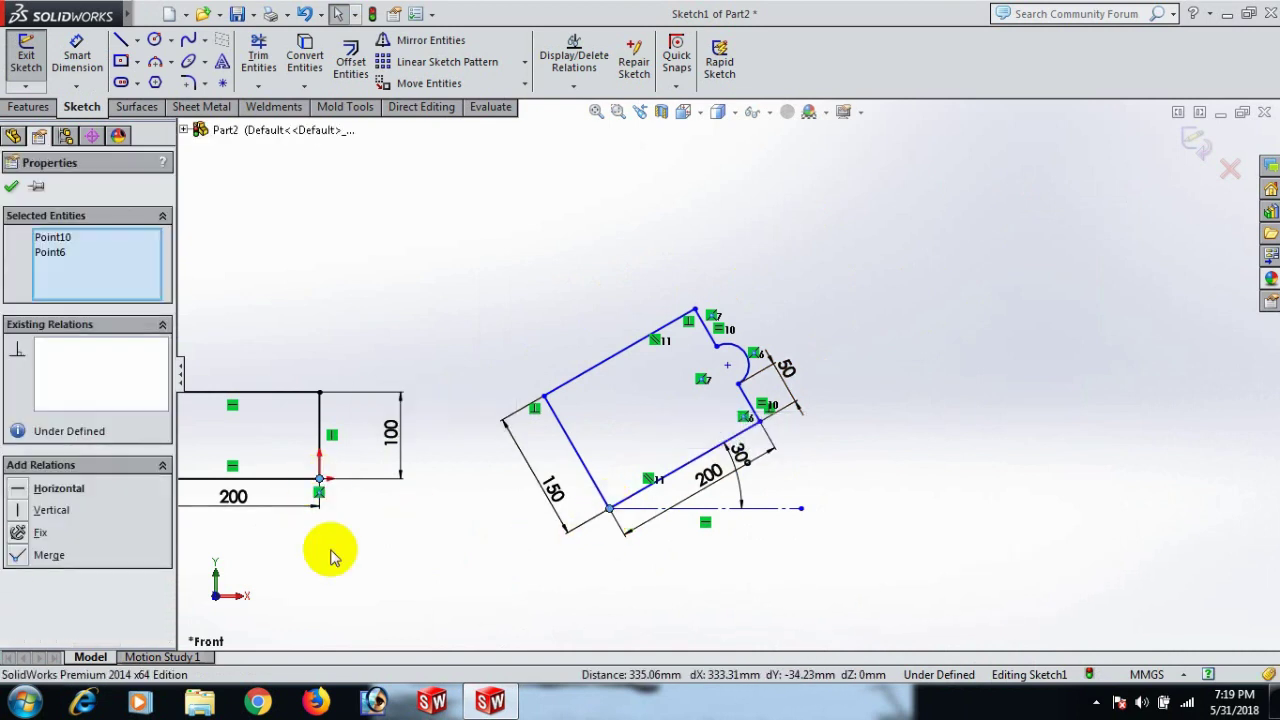
click(22, 490)
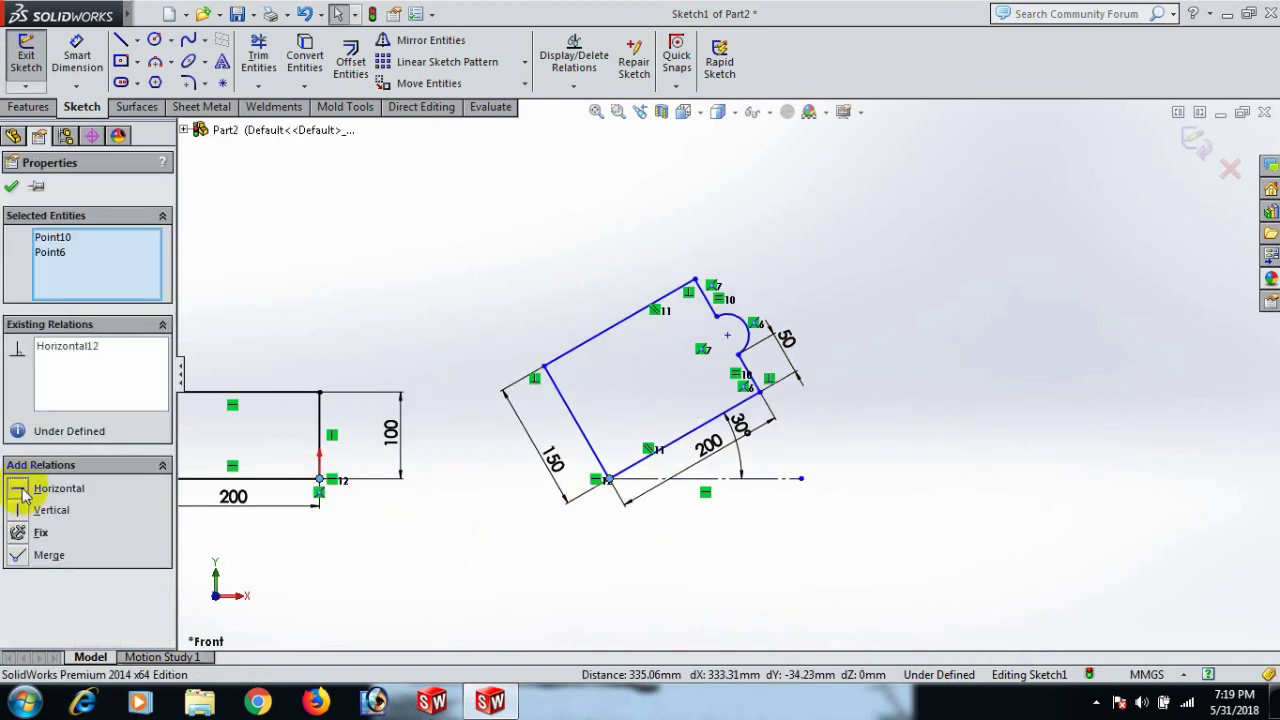
click(940, 375)
Dimension the horizontal distance between the two corners as 350 and zoom to fit the sketch.
right_drag(931, 520, 886, 343)
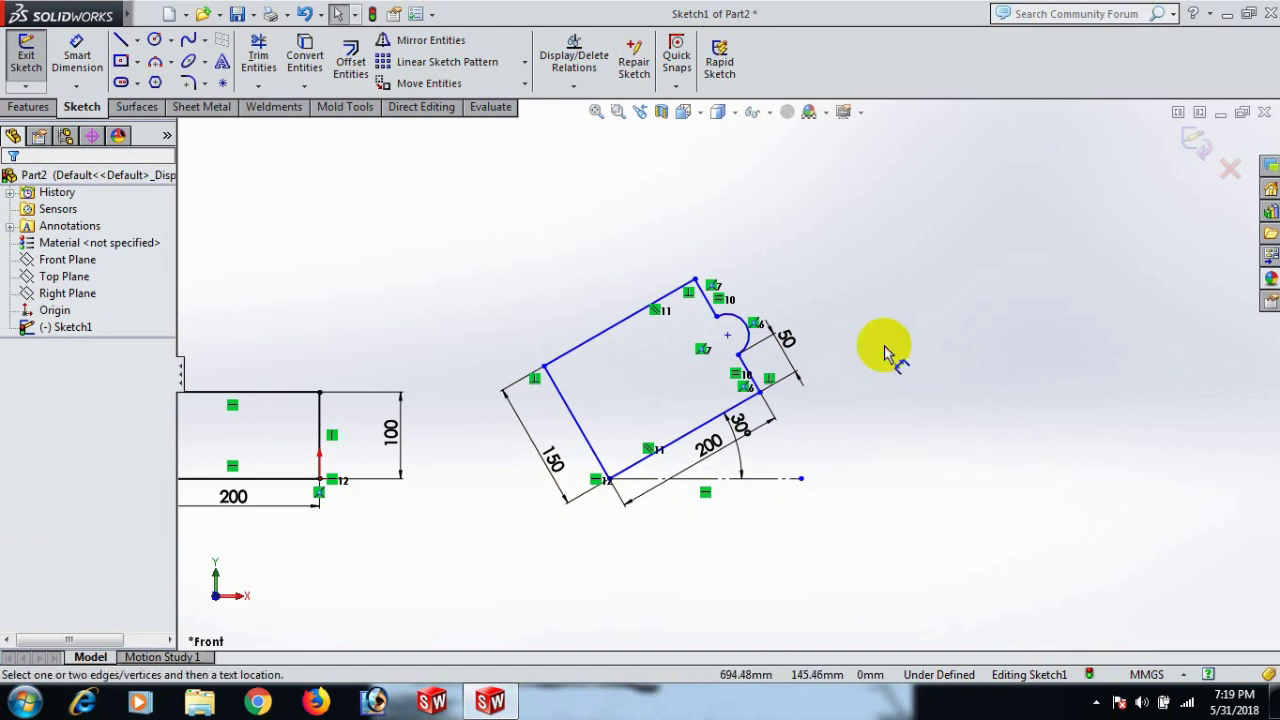
click(320, 481)
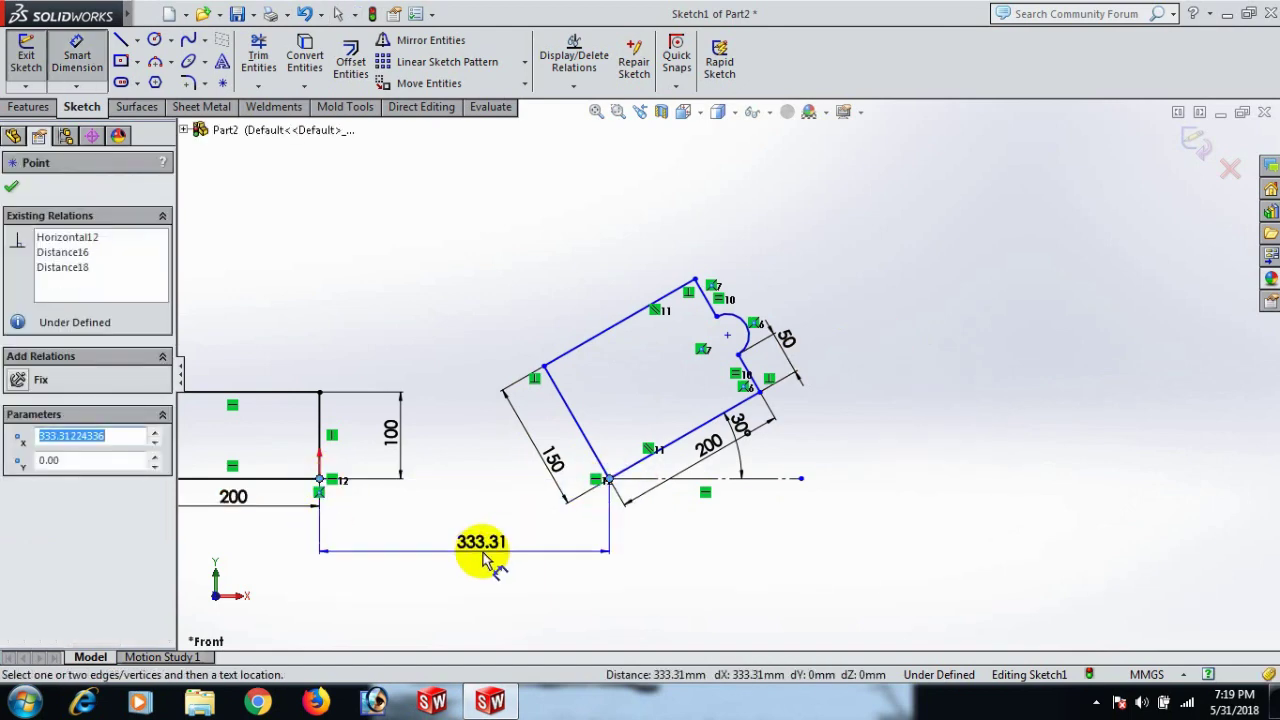
click(480, 549)
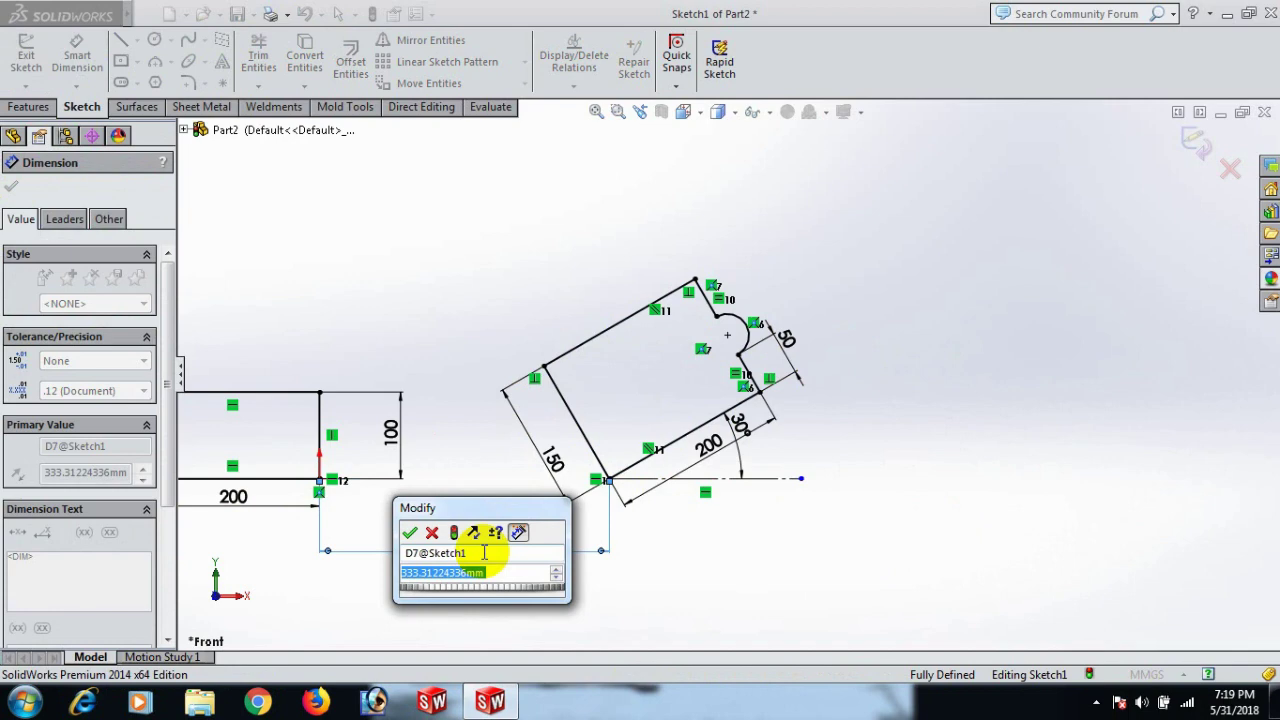
text(350)
key(Return)
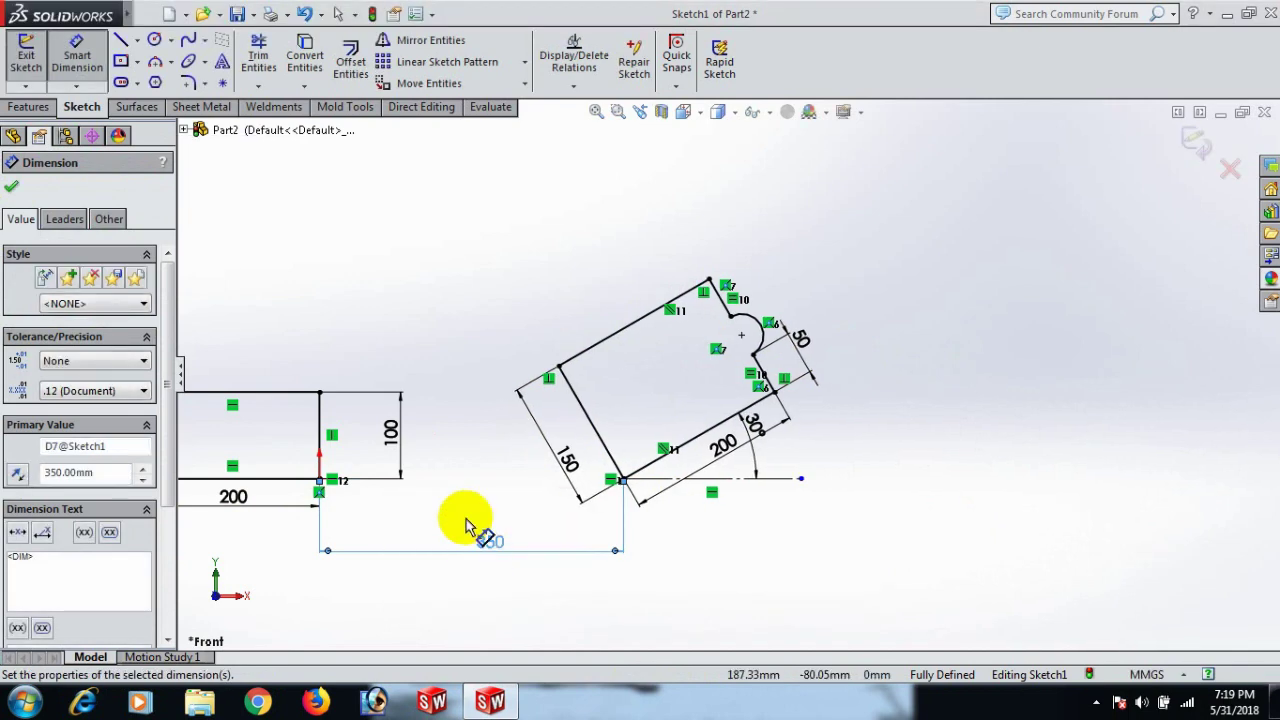
click(922, 385)
right_click(922, 385)
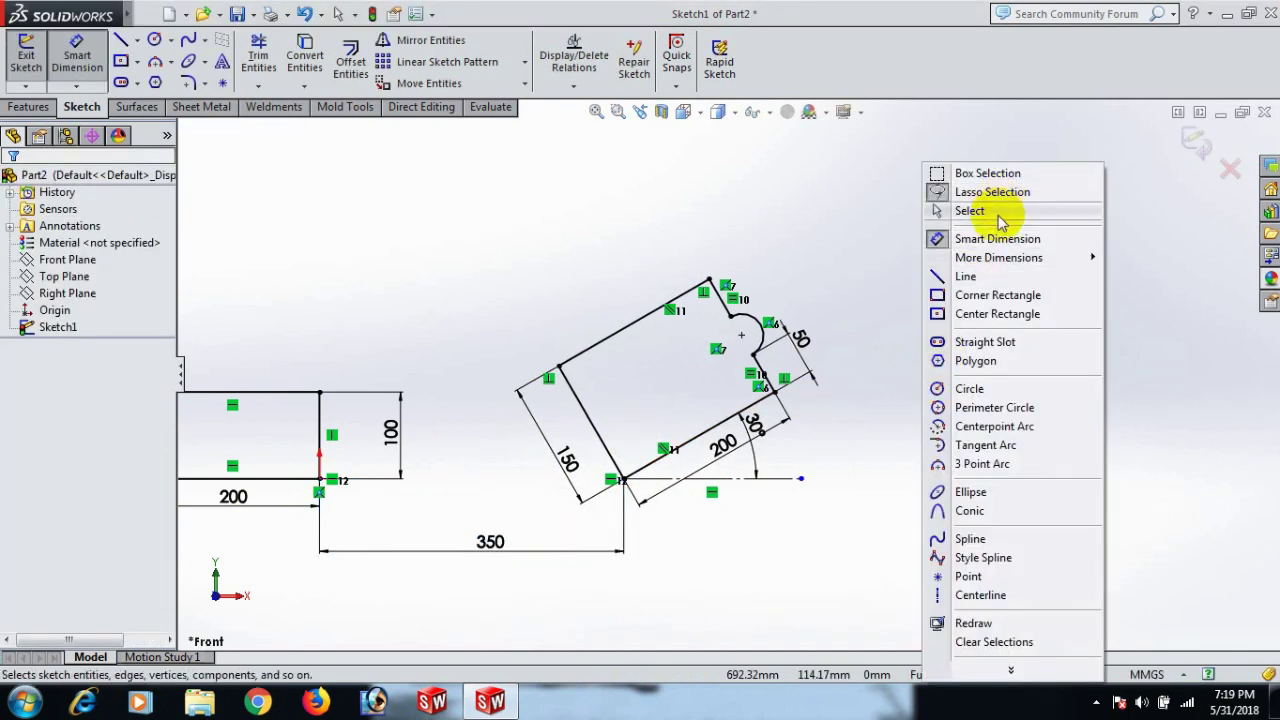
click(975, 208)
key(z)
key(z)
key(z)
scroll(709, 528, down, 2)
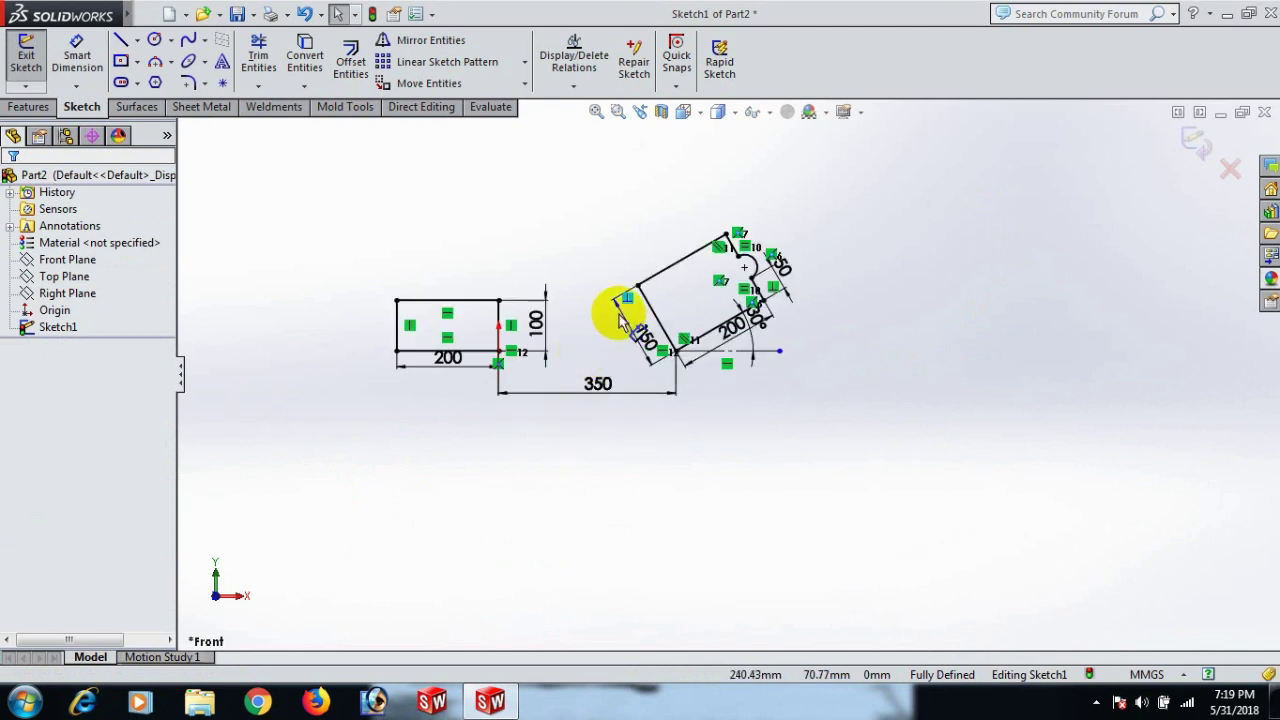